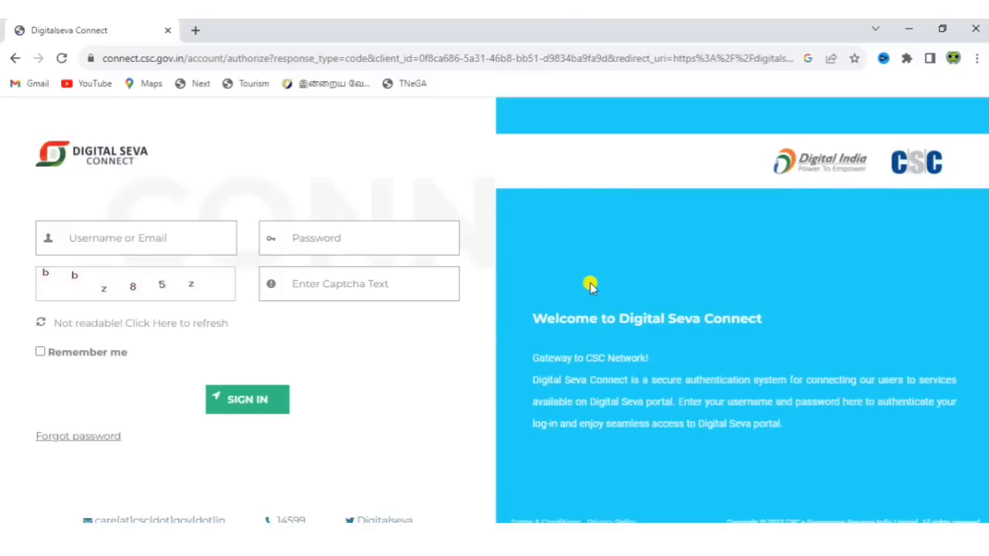
Enter the CSC username, password and captcha to sign in to Digital Seva Connect
{"action": "left_click", "coordinate": [170, 239]}
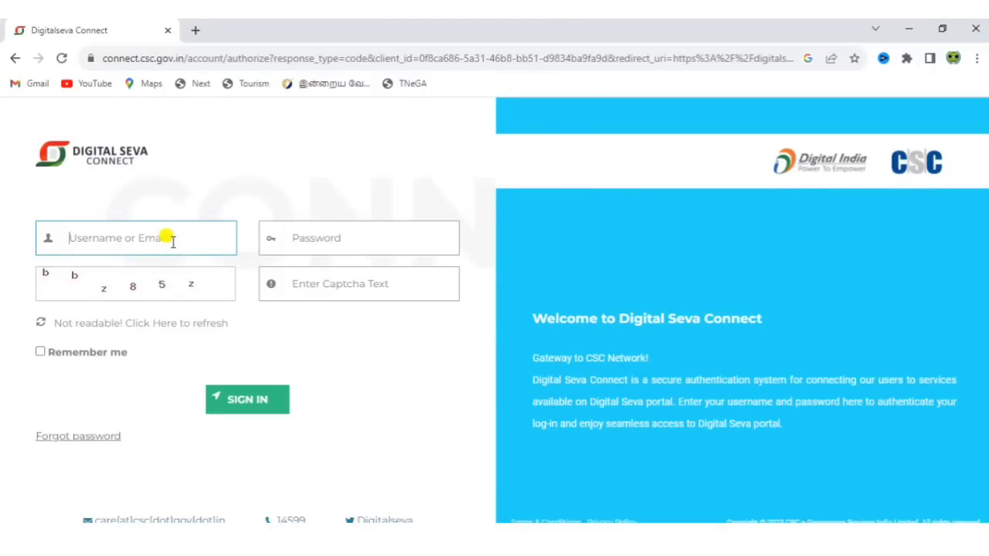
{"action": "left_click", "coordinate": [359, 233]}
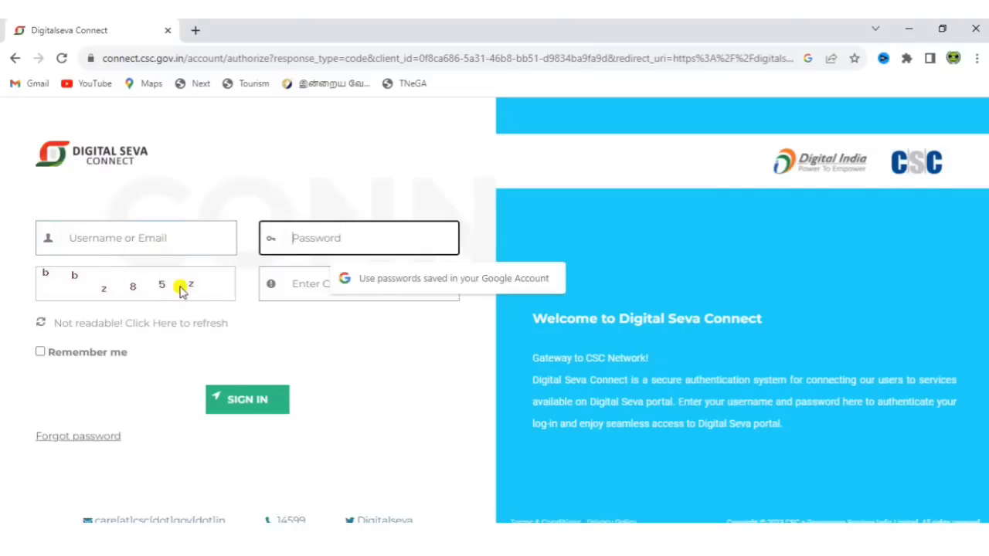
{"action": "left_click", "coordinate": [304, 286]}
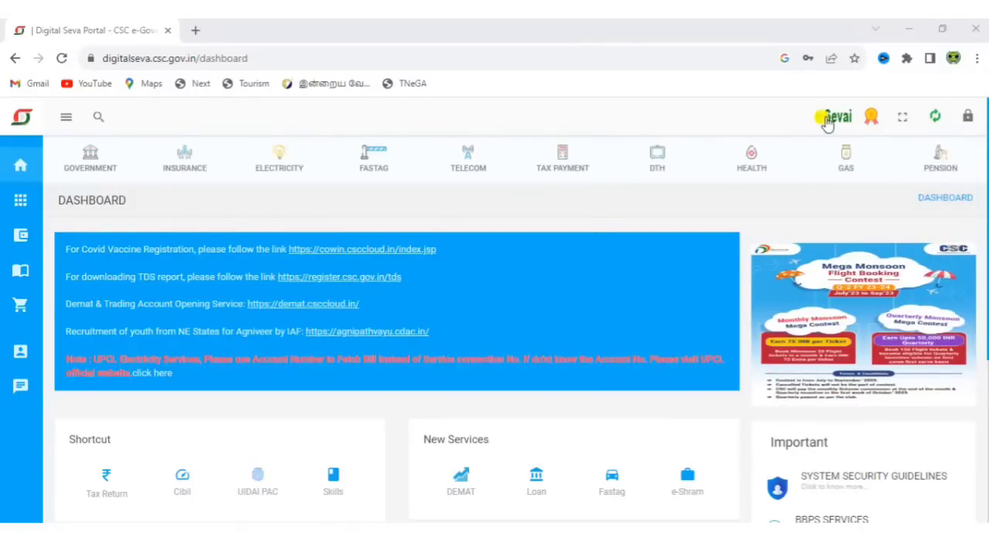
Follow the e-Sevai link on the Digital Seva dashboard to reach the TNeGA registration form
{"action": "left_click", "coordinate": [827, 120]}
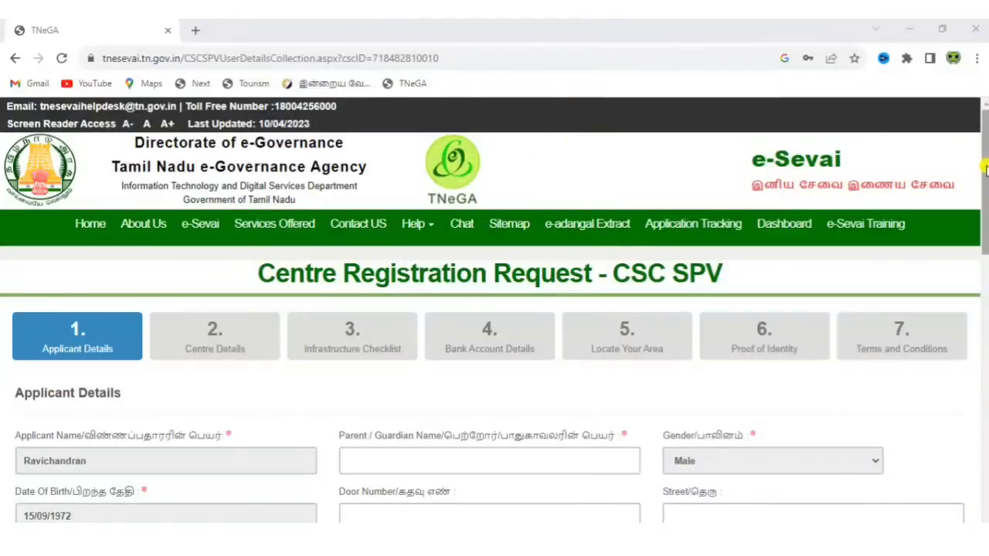
Fill in the parent/guardian name and door number, and enter street 'nagar'
{"action": "left_click_drag", "start_coordinate": [985, 168], "coordinate": [984, 246]}
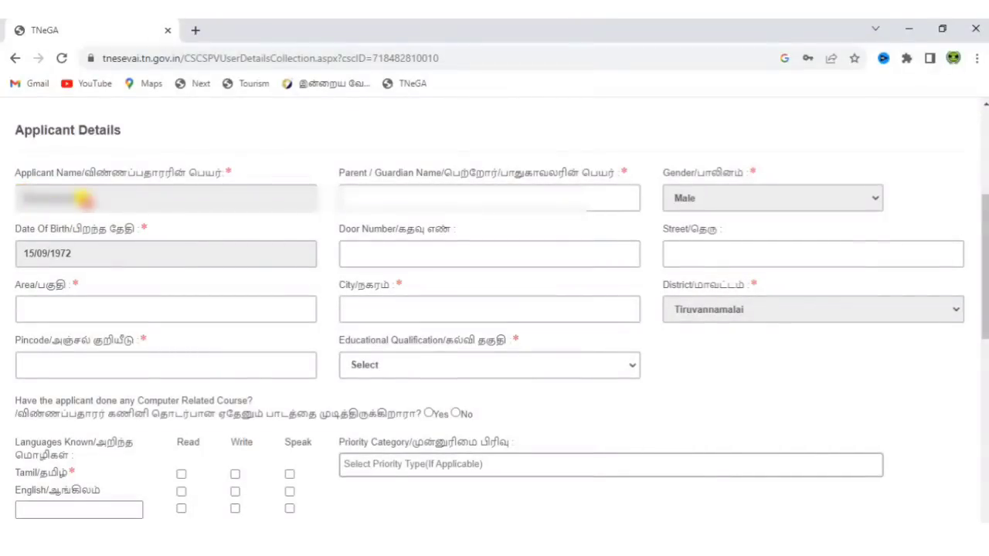
{"action": "left_click", "coordinate": [73, 204]}
{"action": "left_click", "coordinate": [458, 191]}
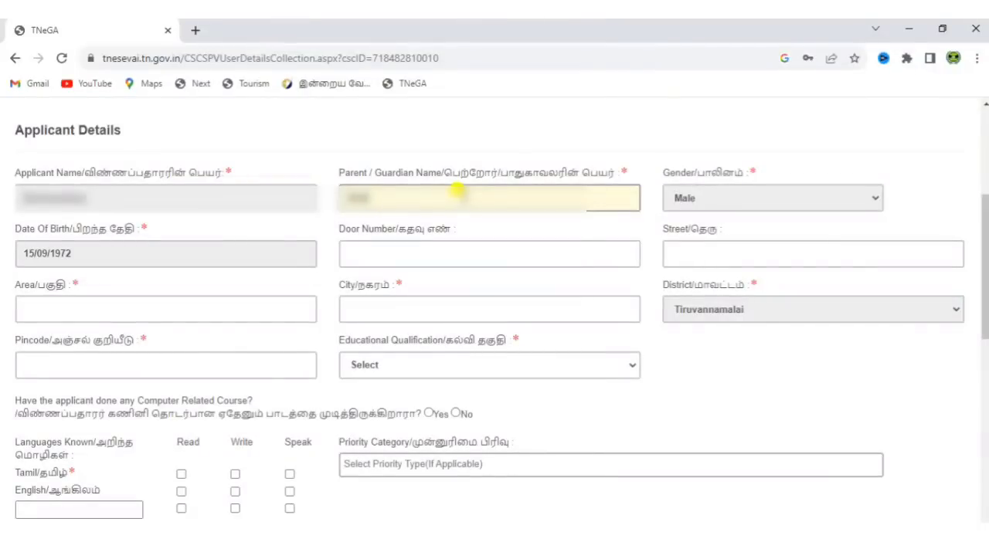
{"action": "key", "text": "BackSpace"}
{"action": "key", "text": "BackSpace"}
{"action": "key", "text": "BackSpace"}
{"action": "key", "text": "BackSpace"}
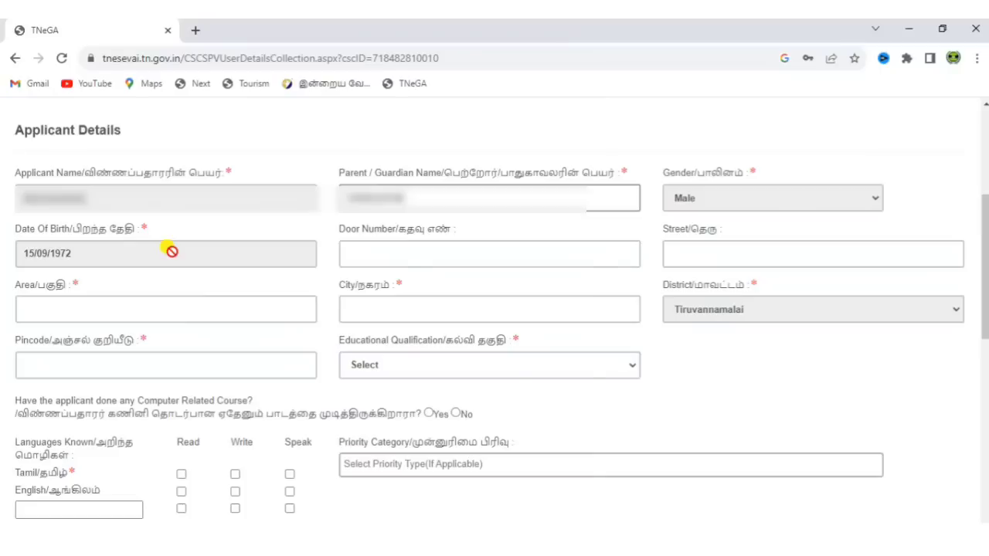
{"action": "left_click", "coordinate": [397, 251]}
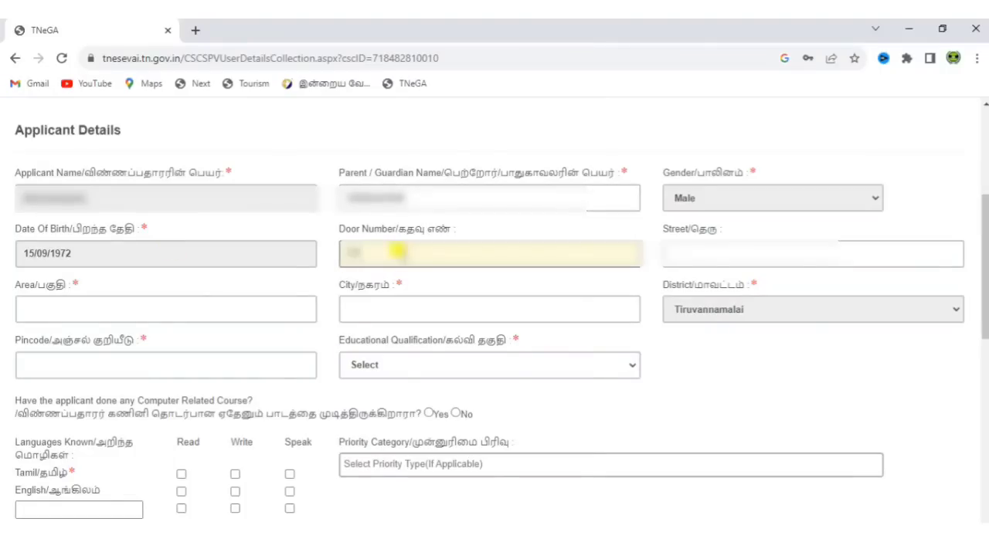
{"action": "left_click", "coordinate": [768, 251]}
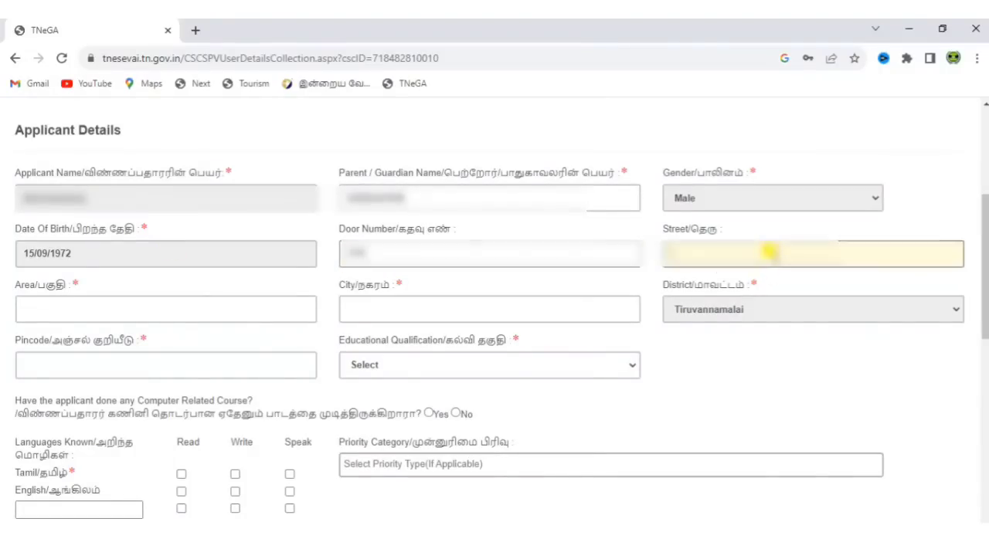
{"action": "type", "text": "nagar"}
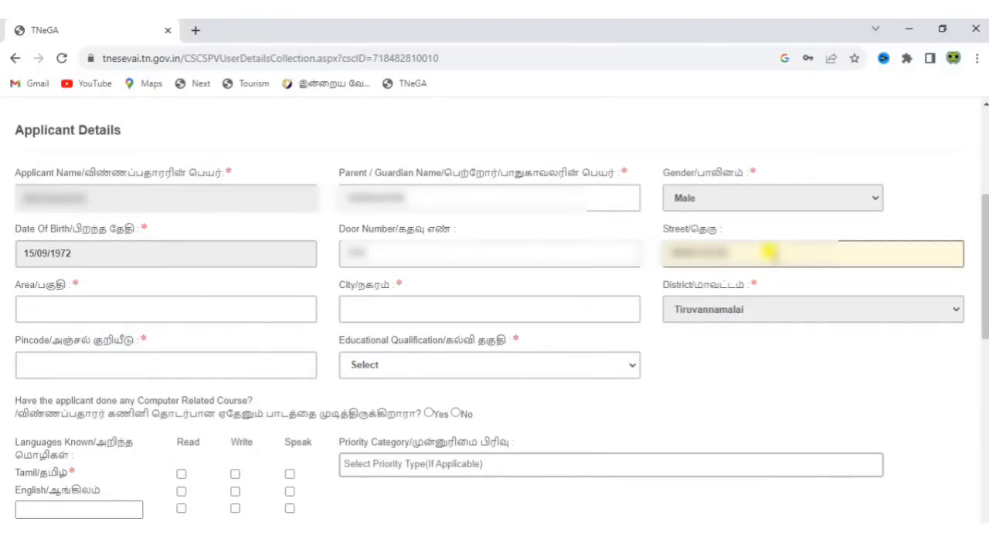
Enter area 'nagarar', city 'Tiruvannamala', pincode 606601, and set Educational Qualification to 12th
{"action": "left_click", "coordinate": [194, 309]}
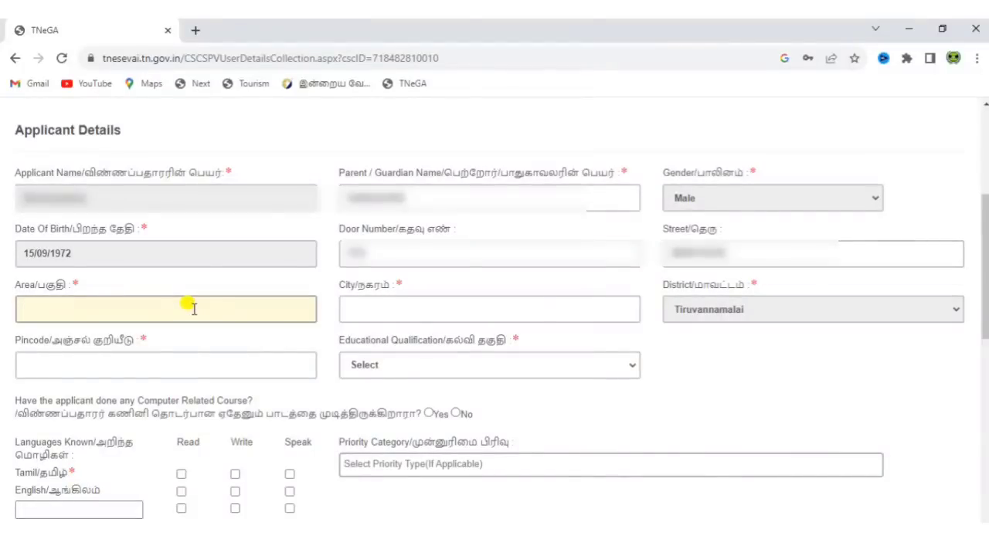
{"action": "type", "text": "nagarar"}
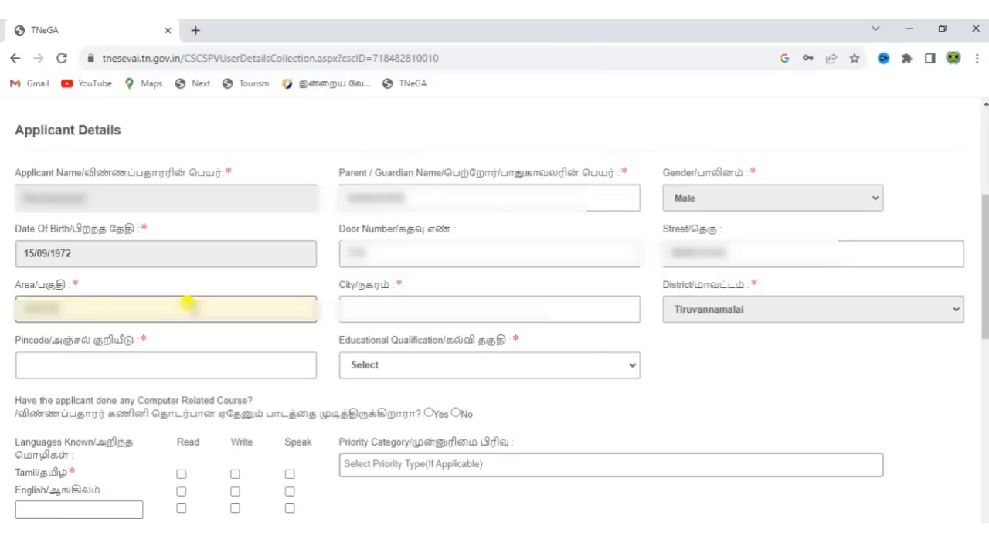
{"action": "left_click", "coordinate": [379, 303]}
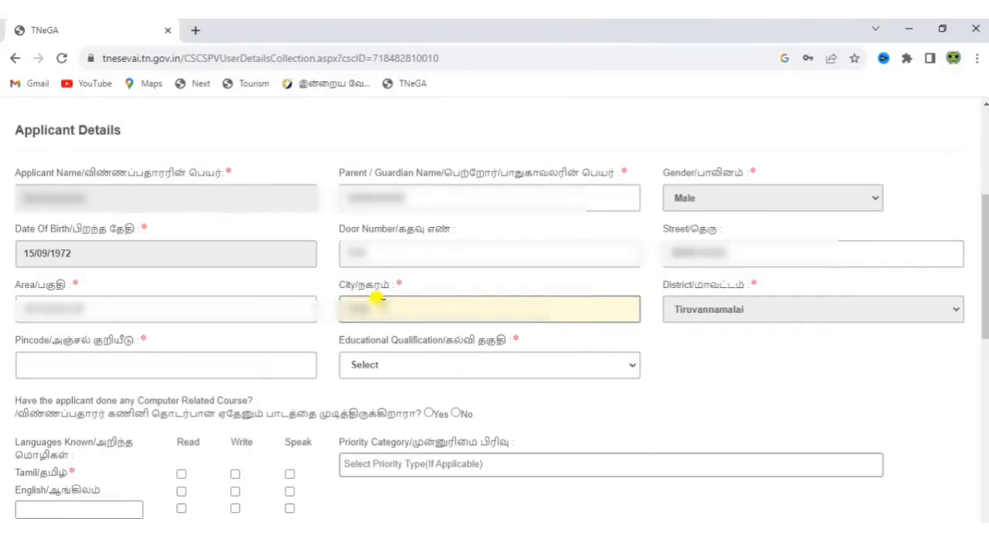
{"action": "type", "text": "Tiruvannamala"}
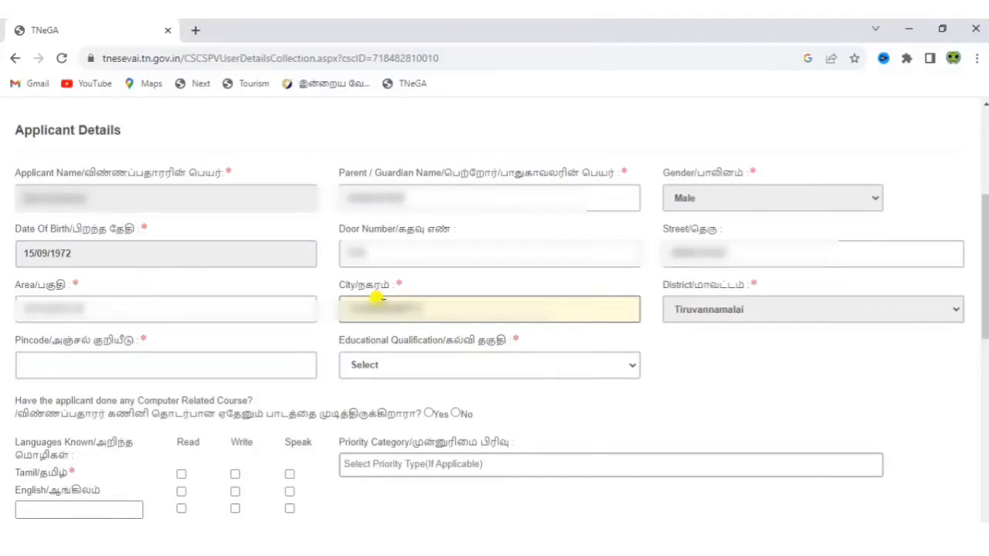
{"action": "left_click", "coordinate": [251, 377]}
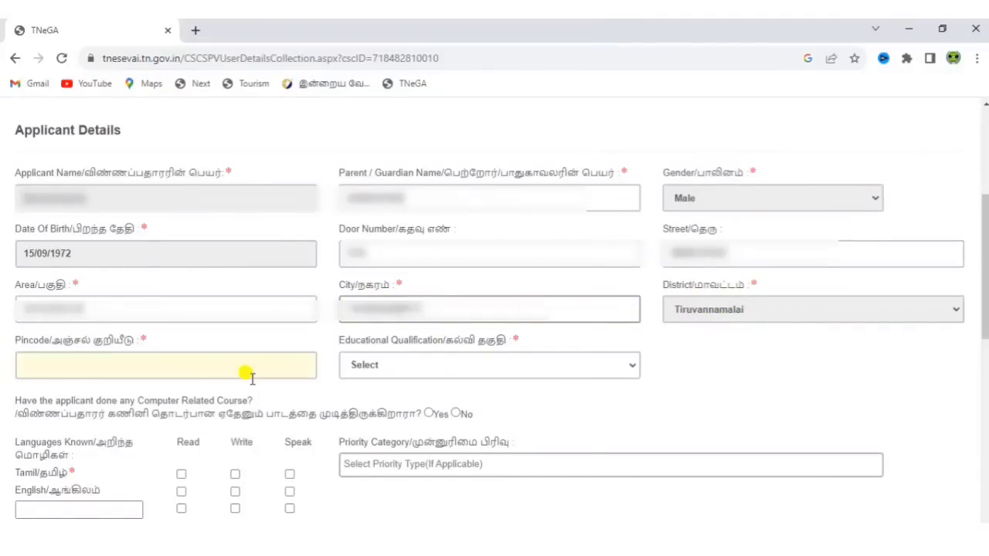
{"action": "type", "text": "606601"}
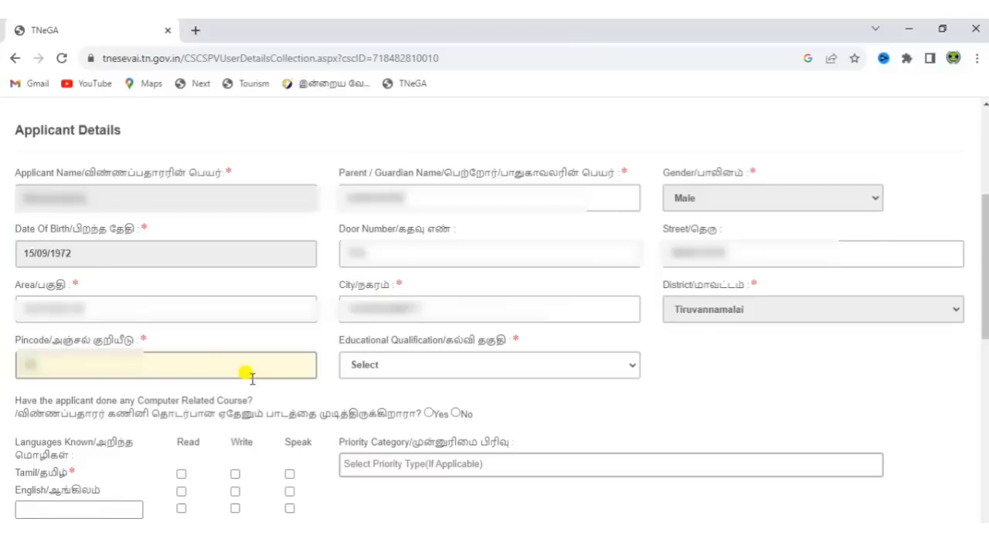
{"action": "left_click", "coordinate": [365, 369]}
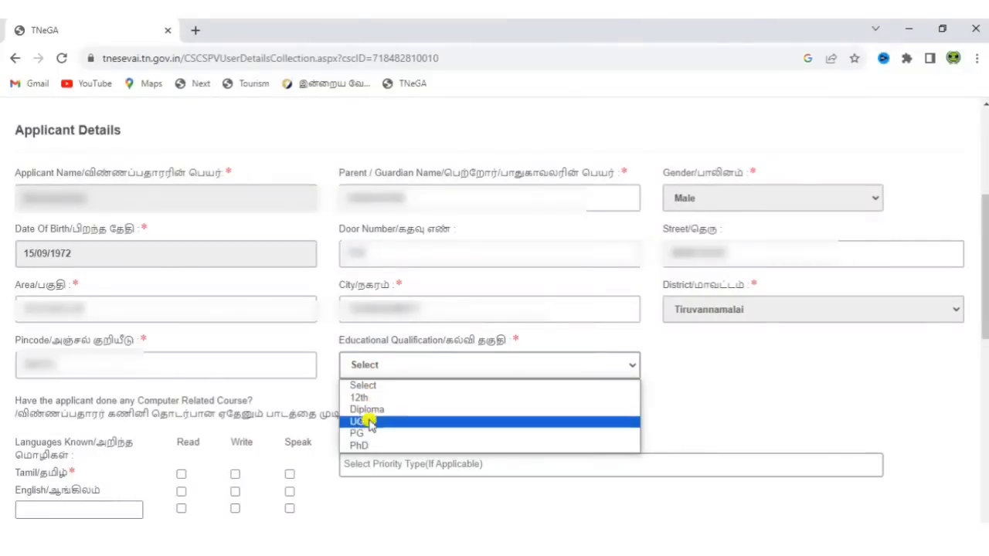
{"action": "left_click", "coordinate": [365, 398]}
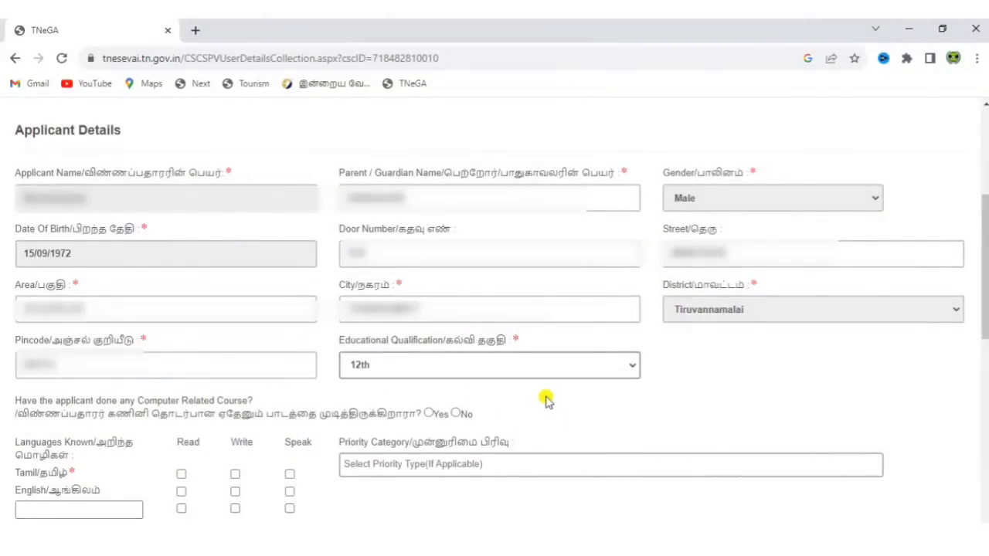
Answer Yes to the computer course question with Diploma in computer application as the course
{"action": "scroll", "coordinate": [386, 521], "scroll_direction": "down", "scroll_amount": 4}
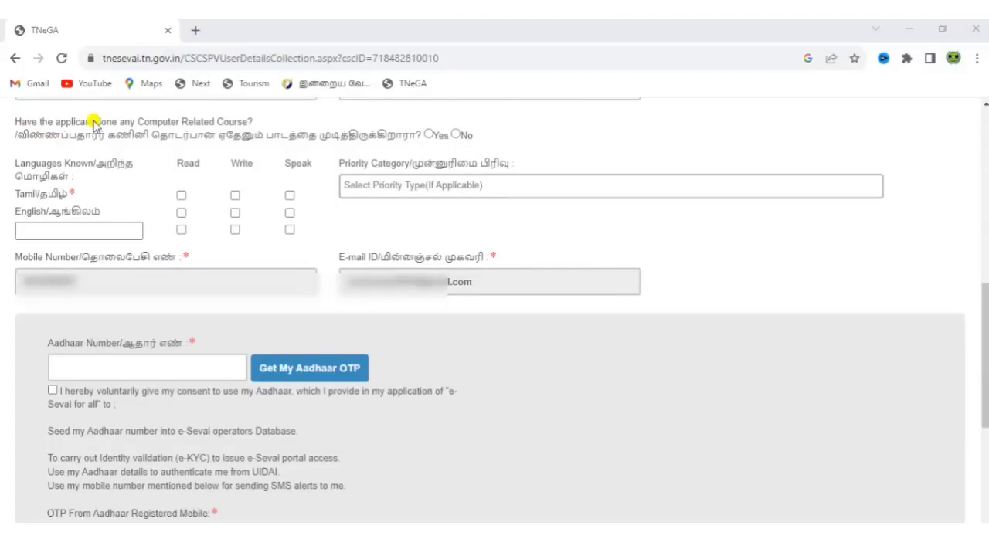
{"action": "left_click", "coordinate": [429, 134]}
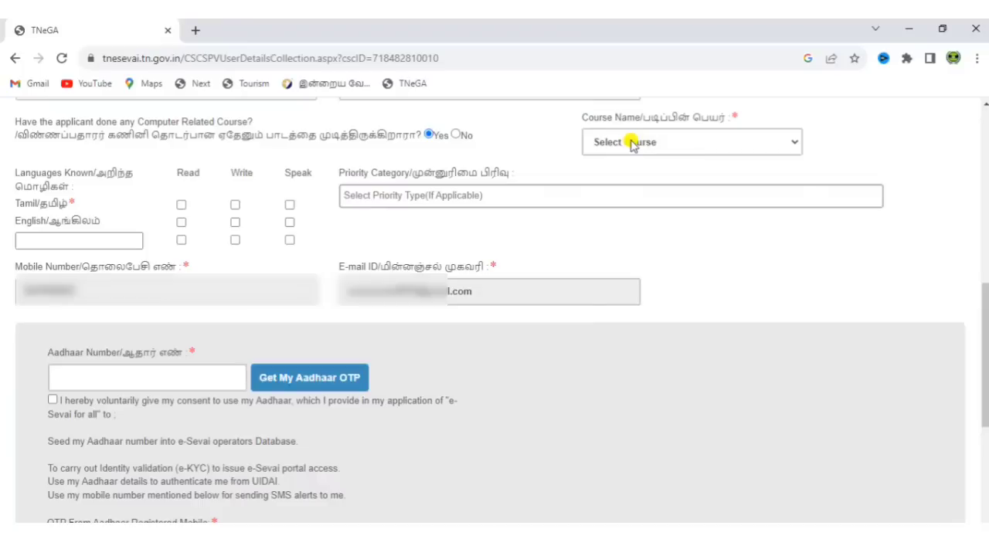
{"action": "left_click", "coordinate": [632, 143]}
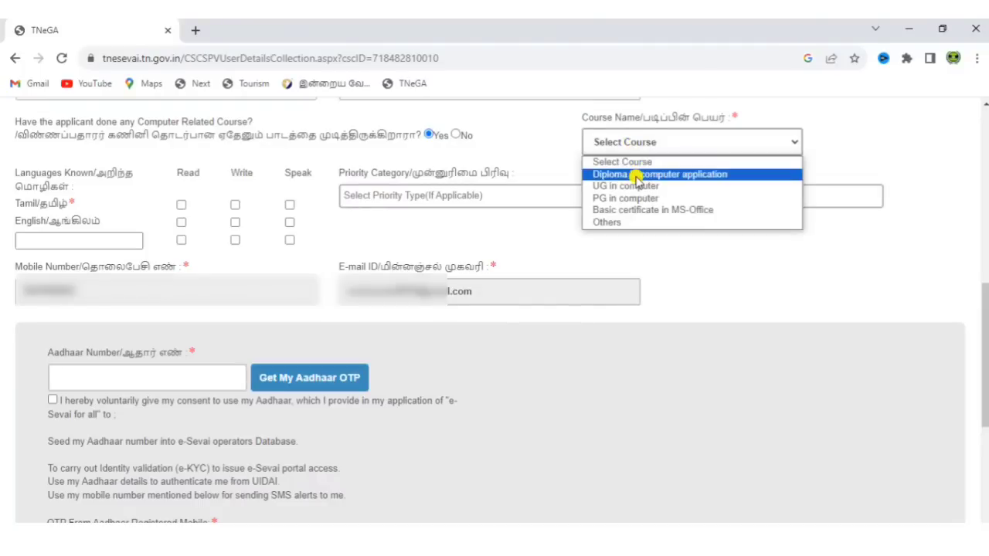
{"action": "left_click", "coordinate": [639, 221]}
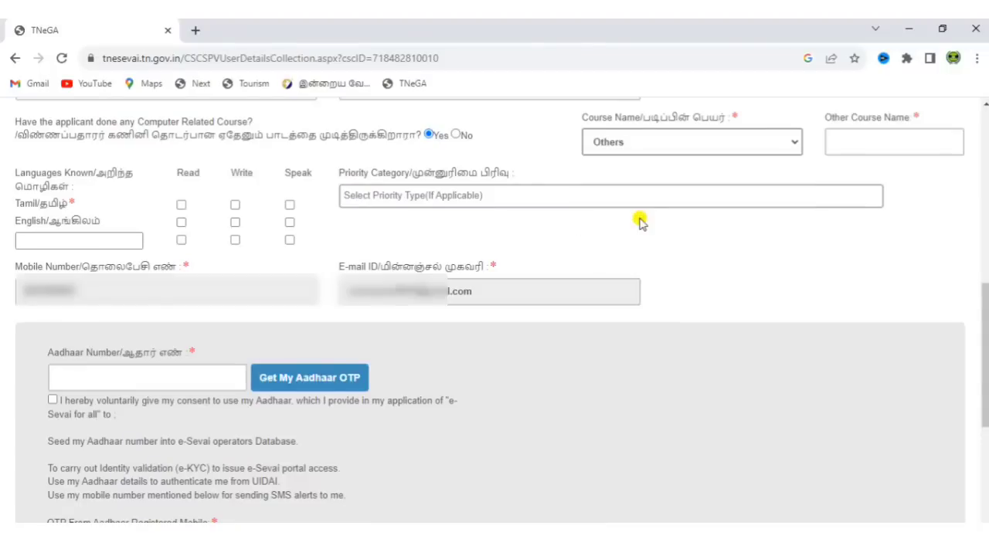
{"action": "left_click", "coordinate": [889, 136]}
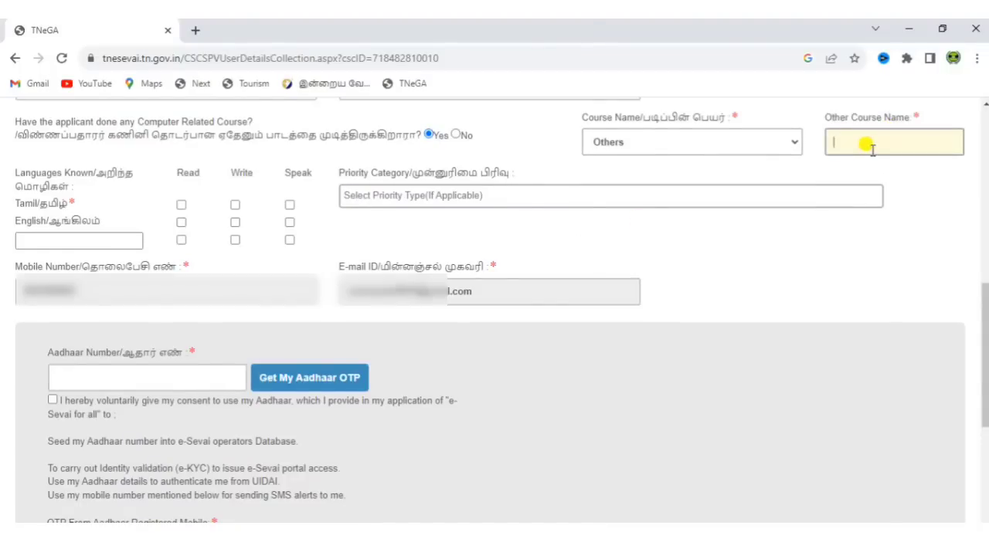
{"action": "left_click", "coordinate": [717, 148]}
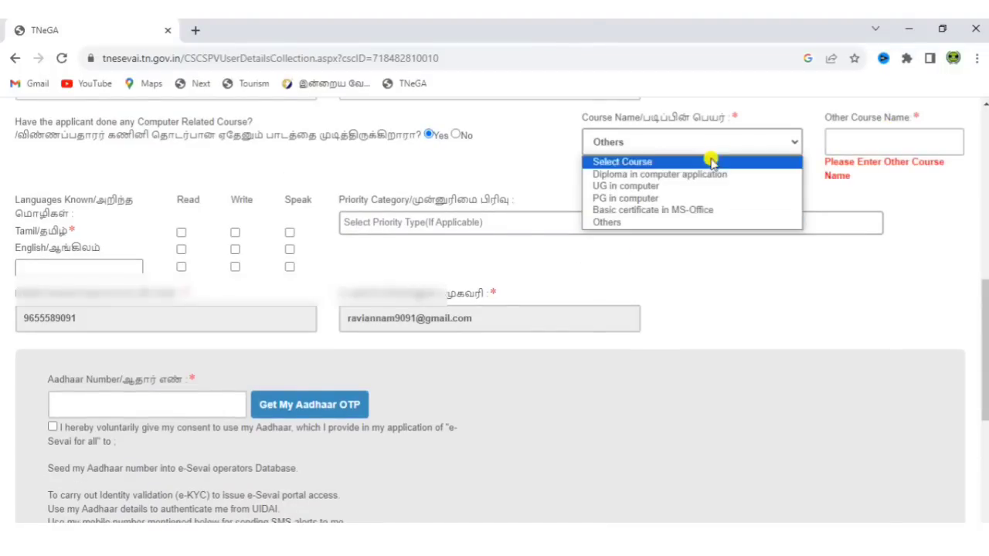
{"action": "left_click", "coordinate": [704, 175]}
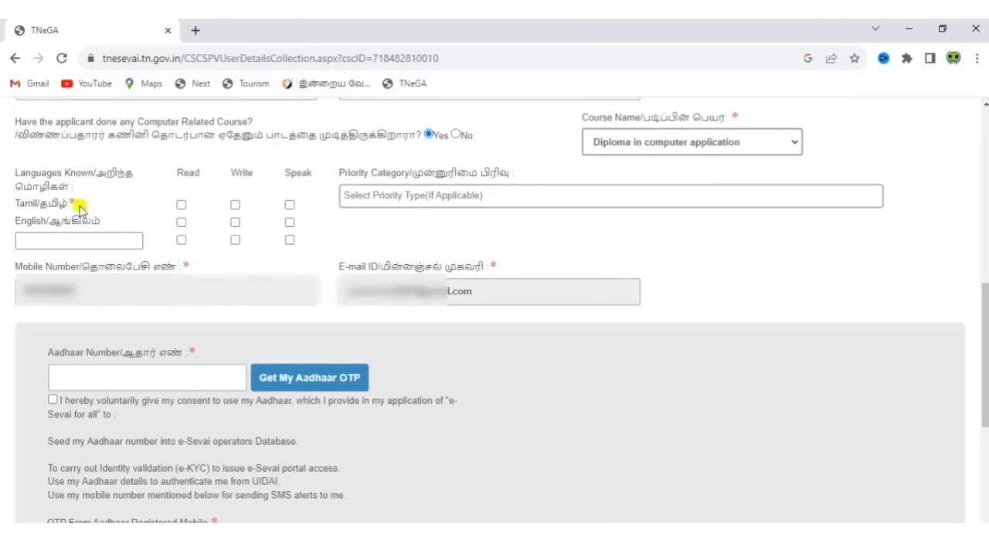
Tick Read, Write and Speak for both Tamil and English, leaving the extra language blank
{"action": "left_click", "coordinate": [181, 205]}
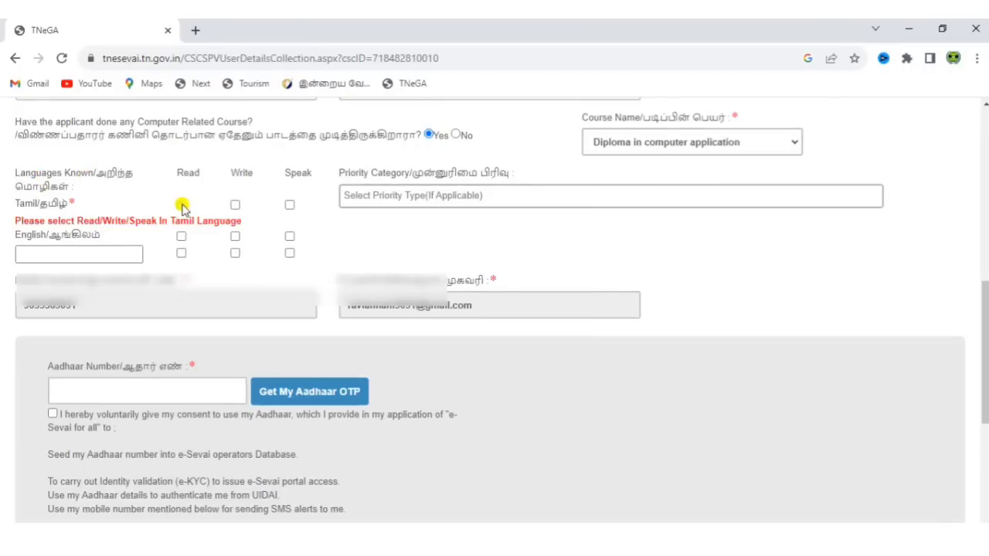
{"action": "left_click", "coordinate": [235, 205]}
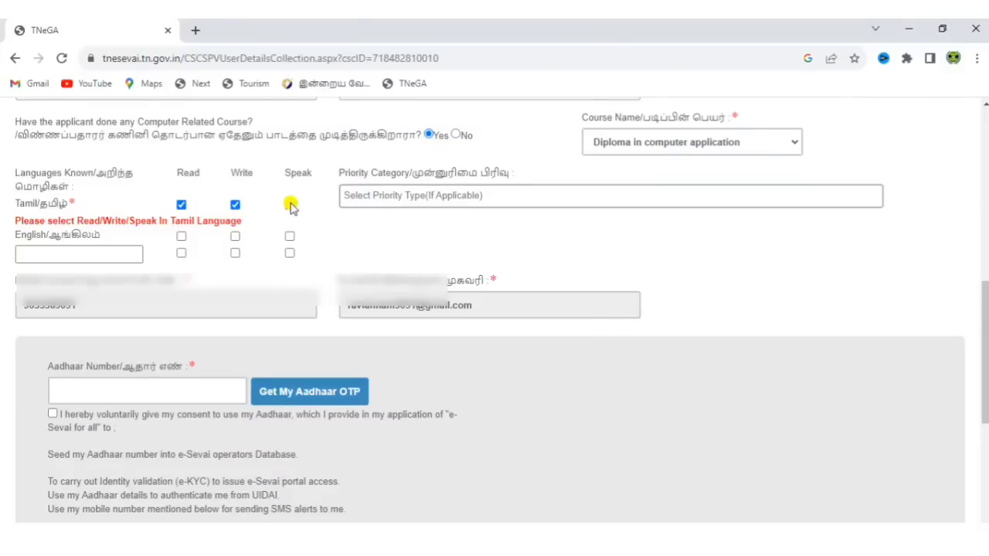
{"action": "left_click", "coordinate": [290, 205]}
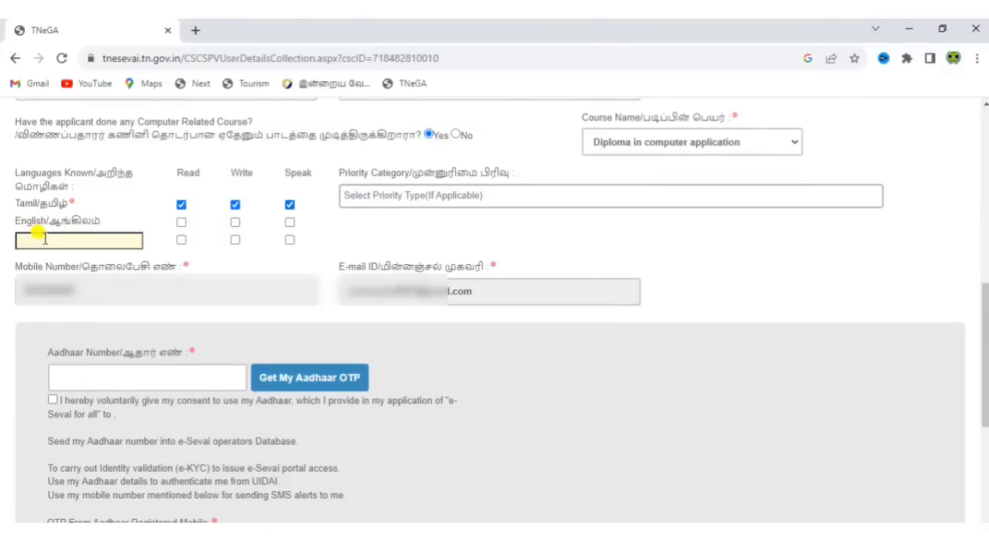
{"action": "left_click", "coordinate": [181, 223]}
{"action": "left_click", "coordinate": [235, 223]}
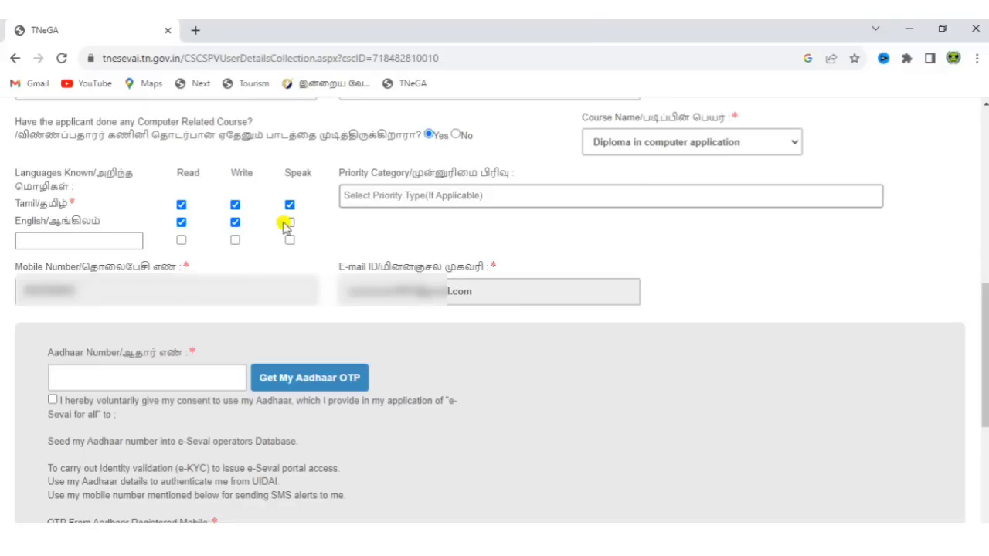
{"action": "left_click", "coordinate": [290, 223]}
{"action": "left_click", "coordinate": [94, 239]}
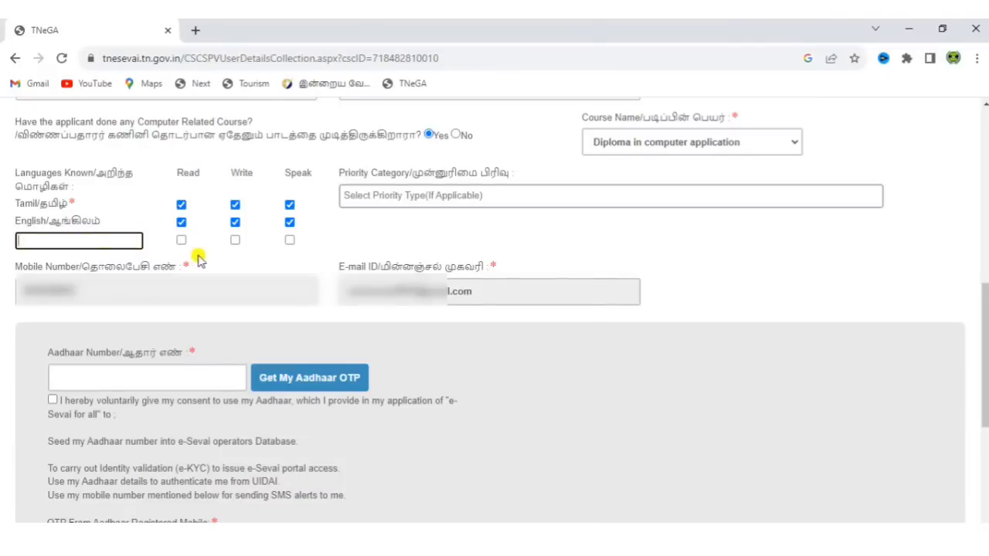
{"action": "left_click", "coordinate": [262, 248]}
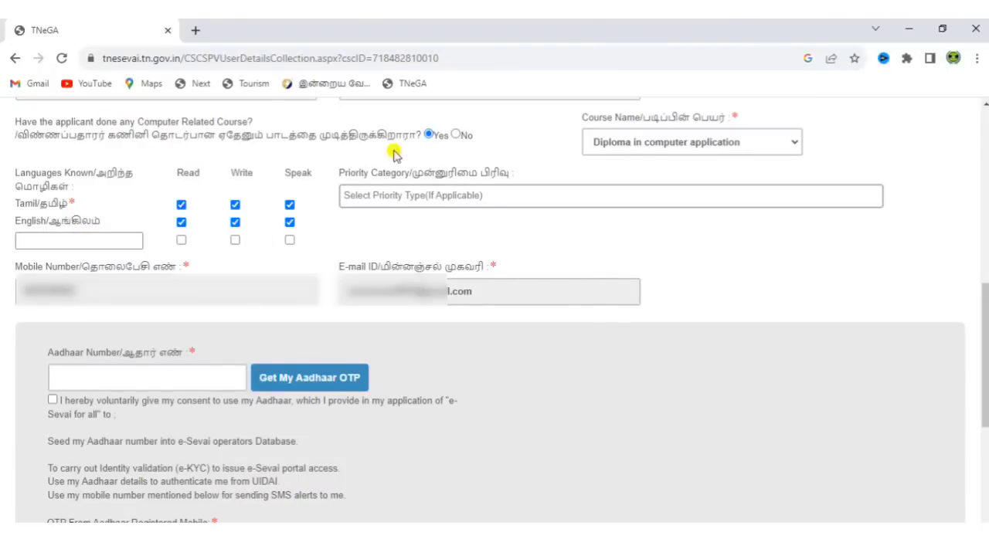
Look at the Priority Category options and close them without choosing one
{"action": "left_click", "coordinate": [561, 190]}
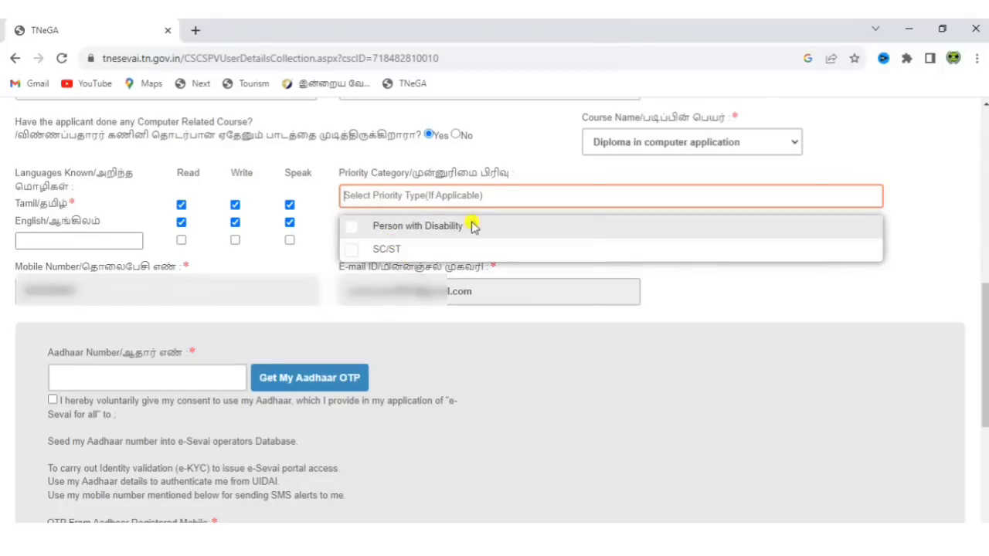
{"action": "left_click", "coordinate": [735, 291]}
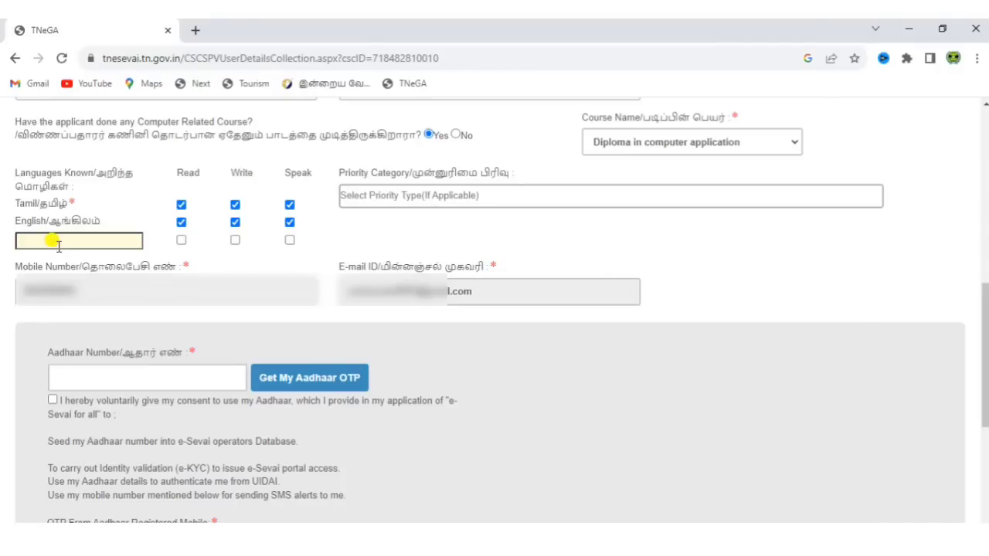
{"action": "left_click", "coordinate": [445, 303]}
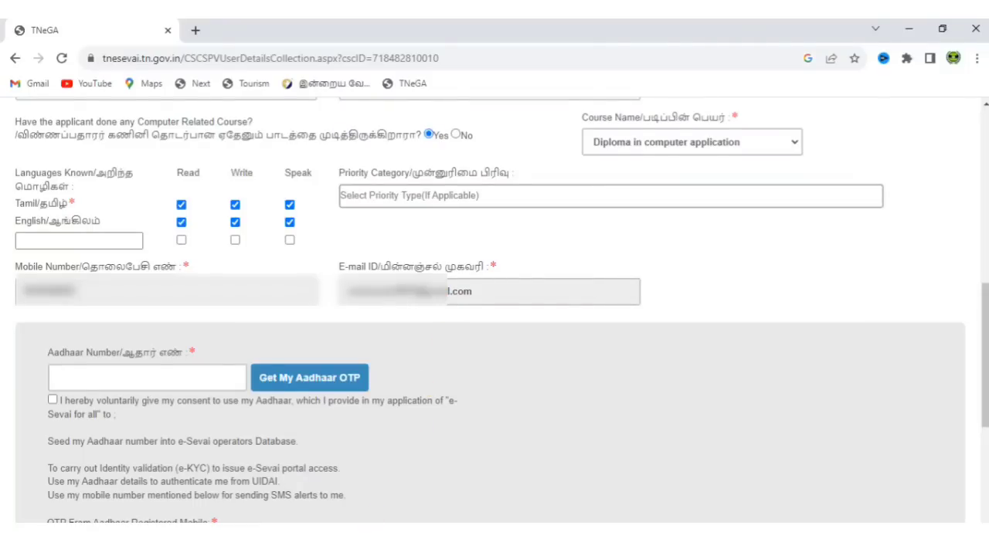
Enter the applicant's Aadhaar number, request the OTP, give consent, and verify with the OTP
{"action": "scroll", "coordinate": [494, 309], "scroll_direction": "down", "scroll_amount": 3}
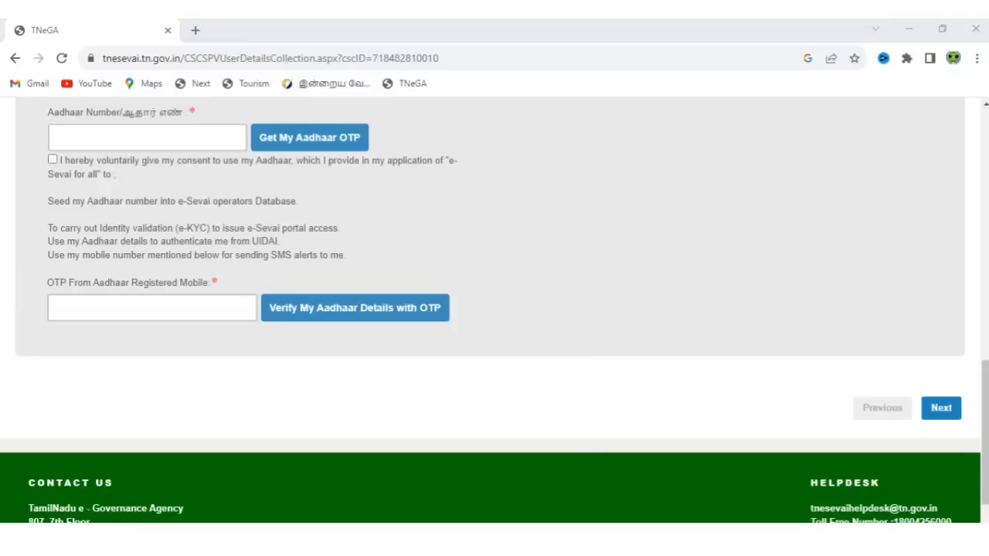
{"action": "left_click", "coordinate": [188, 144]}
{"action": "type", "text": "82"}
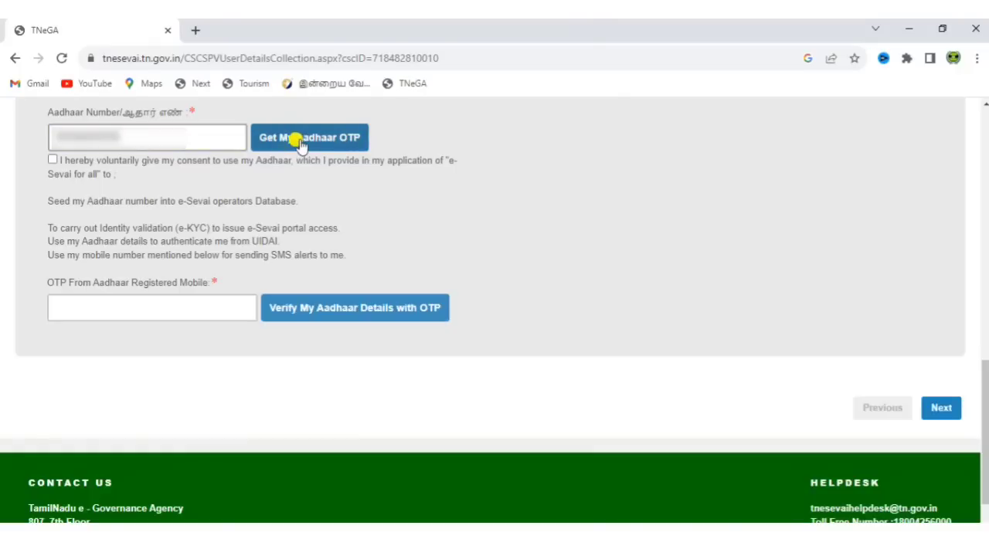
{"action": "left_click", "coordinate": [300, 144]}
{"action": "left_click", "coordinate": [53, 159]}
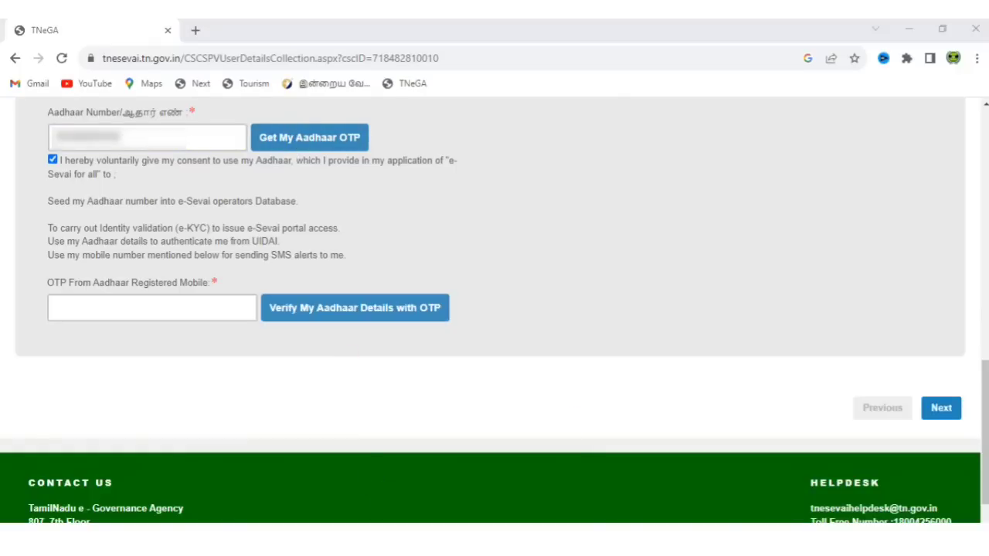
{"action": "left_click", "coordinate": [190, 304]}
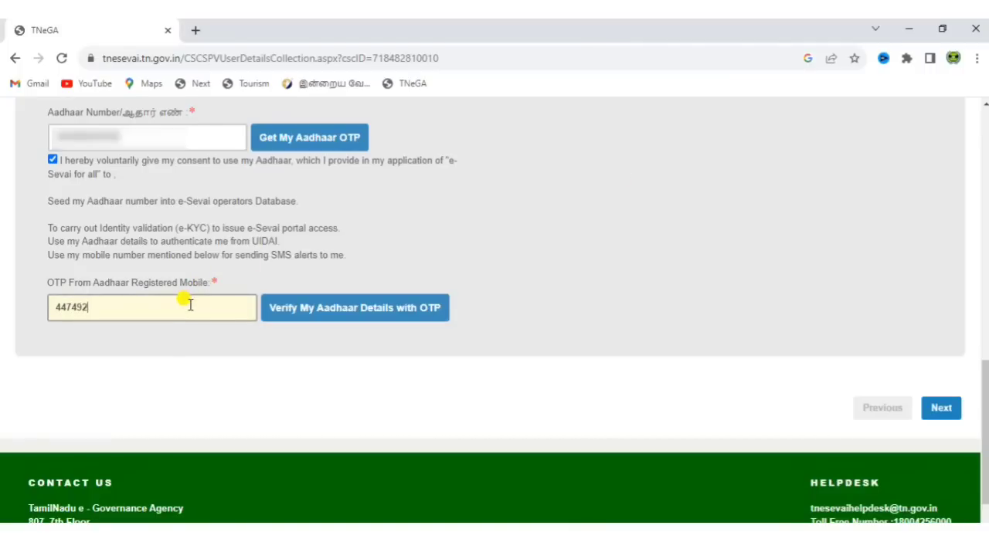
{"action": "left_click", "coordinate": [366, 323]}
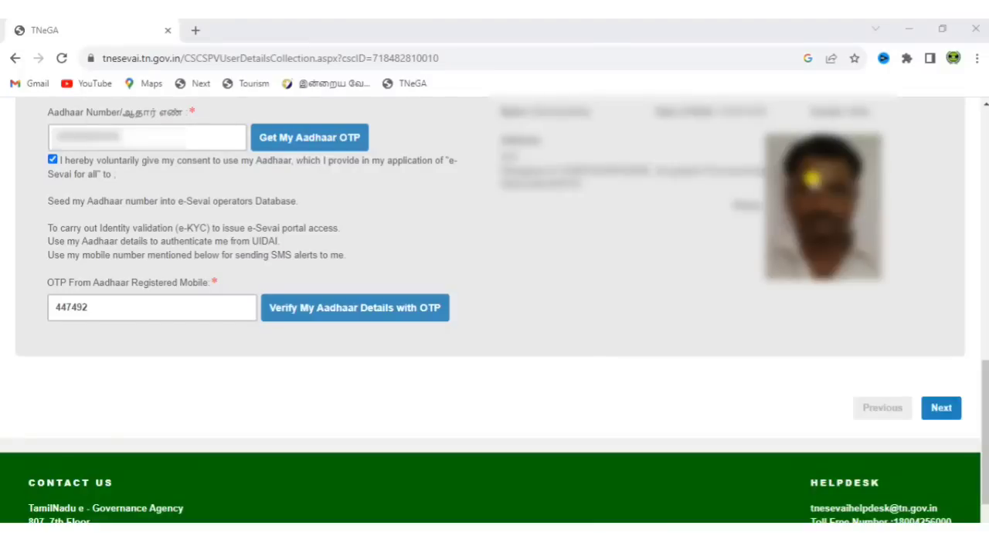
Continue from Applicant Details to the step 2 Centre Details form
{"action": "left_click", "coordinate": [947, 412]}
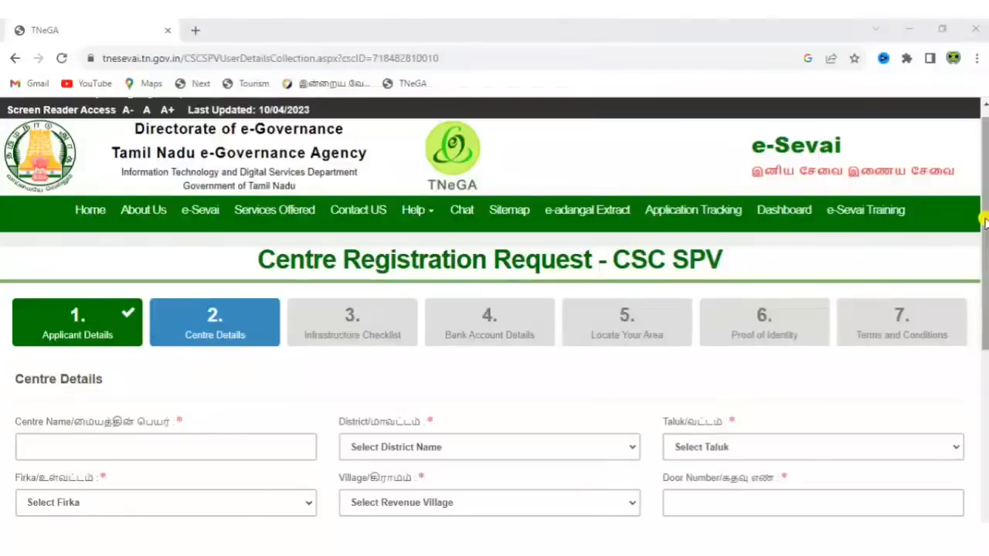
Enter the centre name MAKKAL SEVAI MAIYAM, fixing the SEIVAI typo
{"action": "left_click_drag", "start_coordinate": [985, 221], "coordinate": [984, 319]}
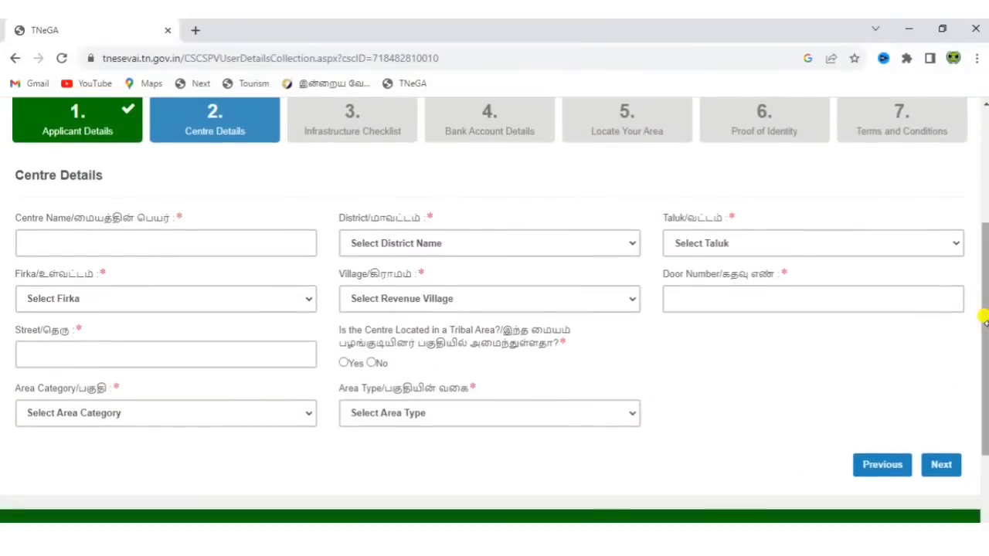
{"action": "left_click", "coordinate": [258, 244]}
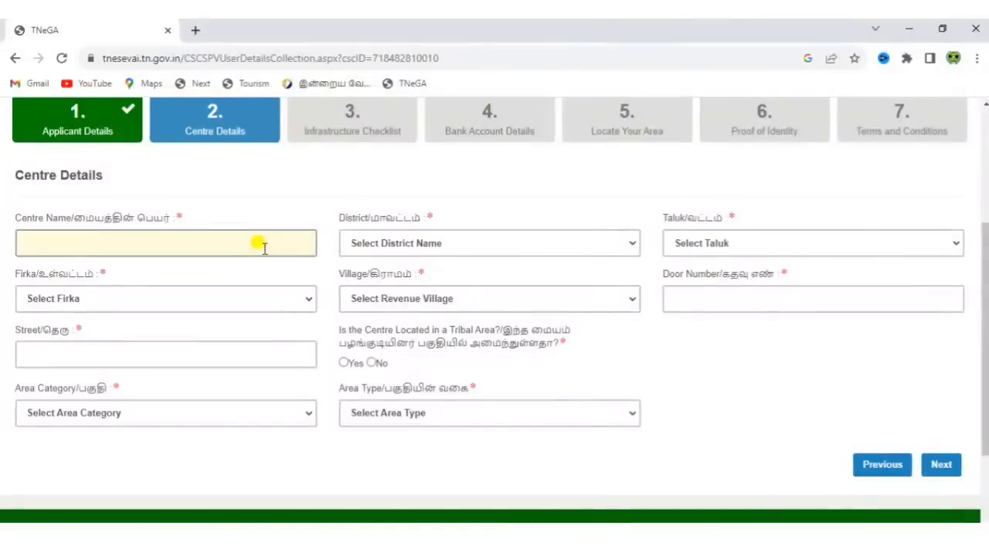
{"action": "type", "text": "MAKKAL SE"}
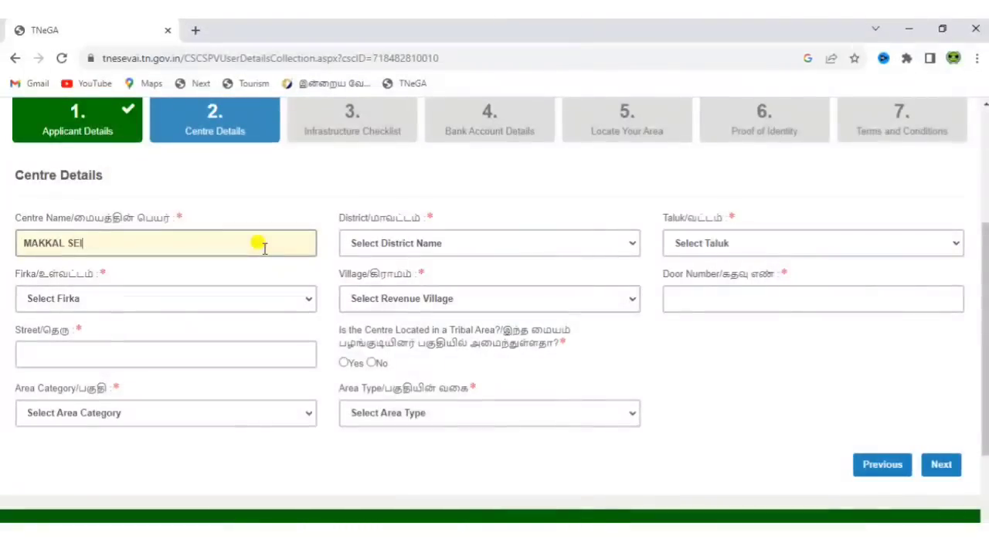
{"action": "type", "text": "IVAI MAIYAM"}
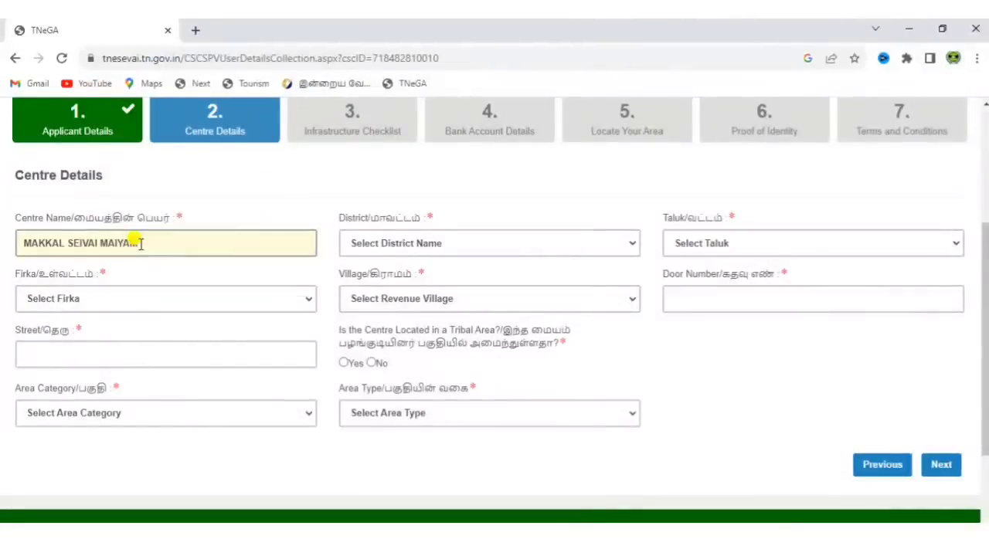
{"action": "left_click", "coordinate": [81, 241]}
{"action": "key", "text": "BackSpace"}
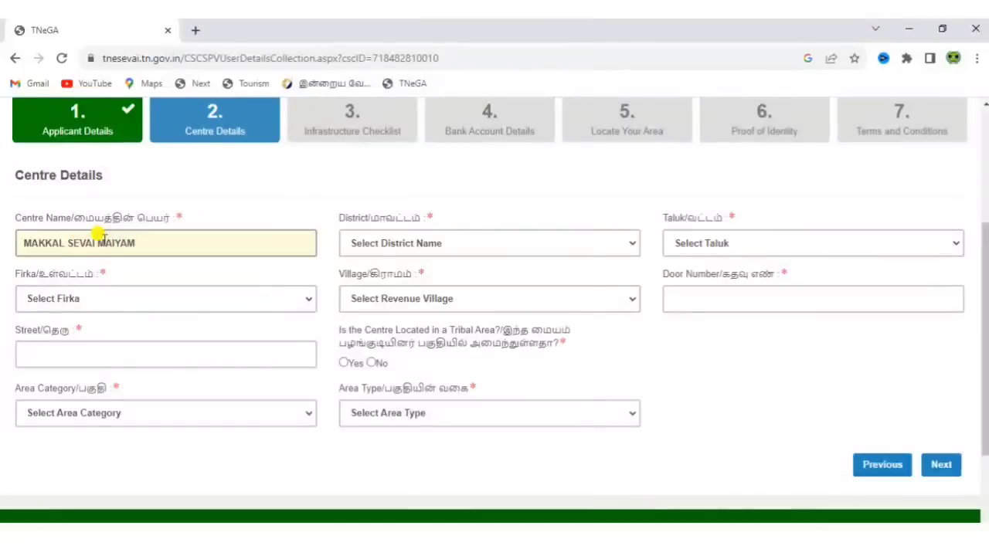
Set District to Tiruvannamalai and Taluk to Thandrampet
{"action": "left_click", "coordinate": [436, 247]}
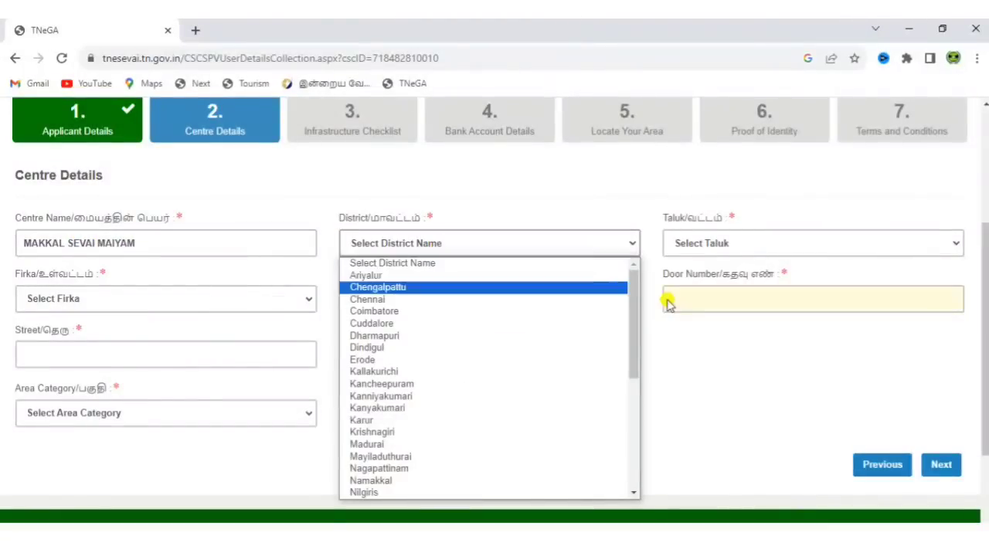
{"action": "left_click_drag", "start_coordinate": [640, 326], "coordinate": [635, 467]}
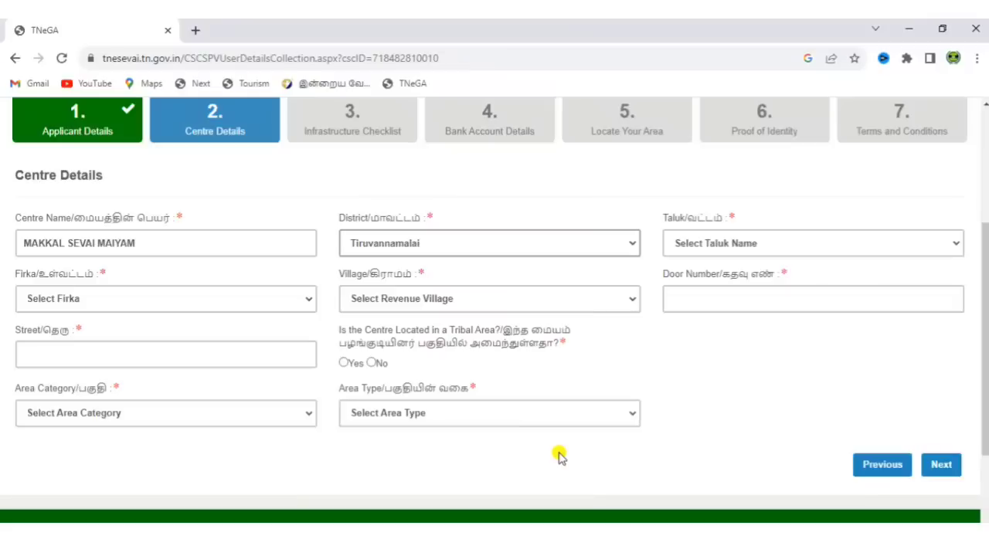
{"action": "left_click", "coordinate": [730, 240]}
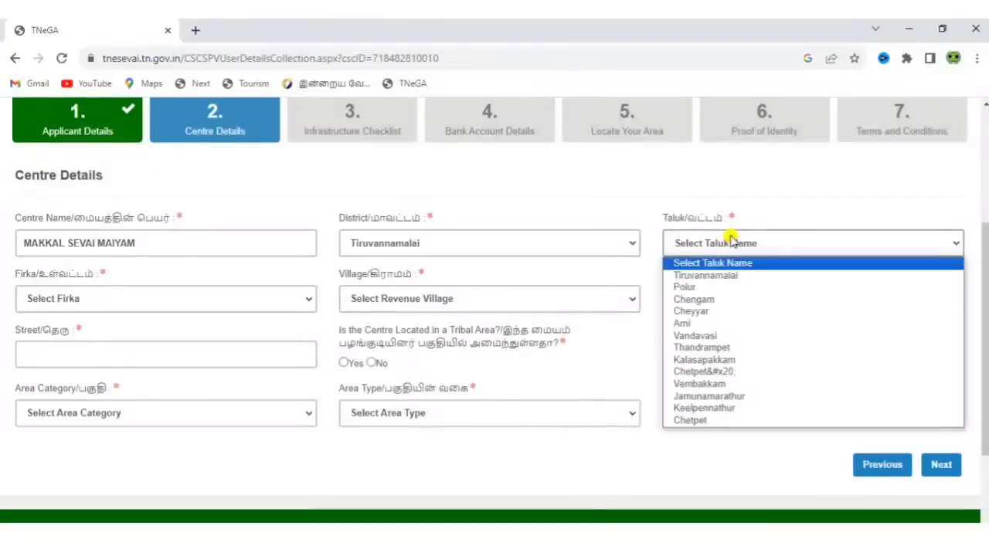
{"action": "type", "text": "th"}
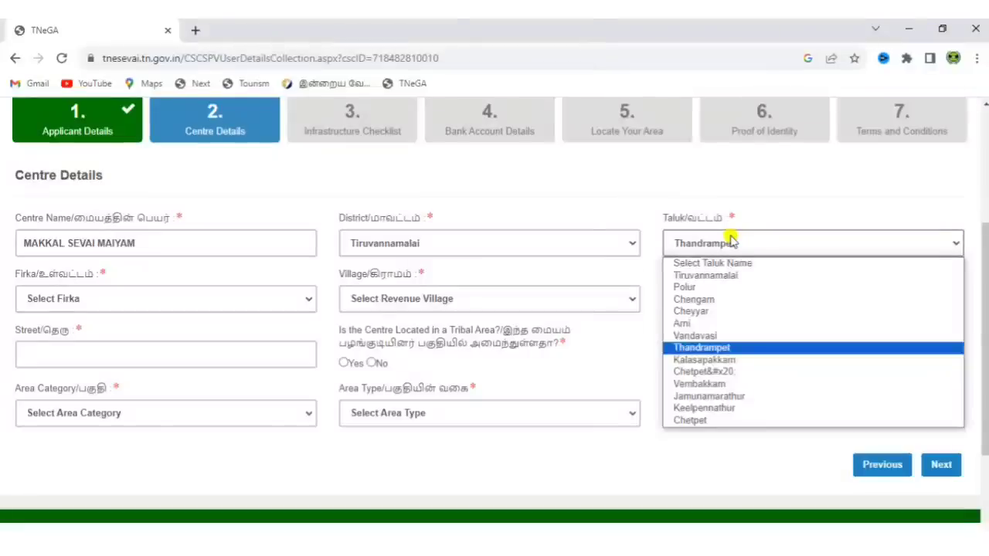
{"action": "key", "text": "Return"}
Set Firka to Vanapuram and Village to SE. GUDALOOR, then fill in the door number
{"action": "left_click", "coordinate": [248, 297]}
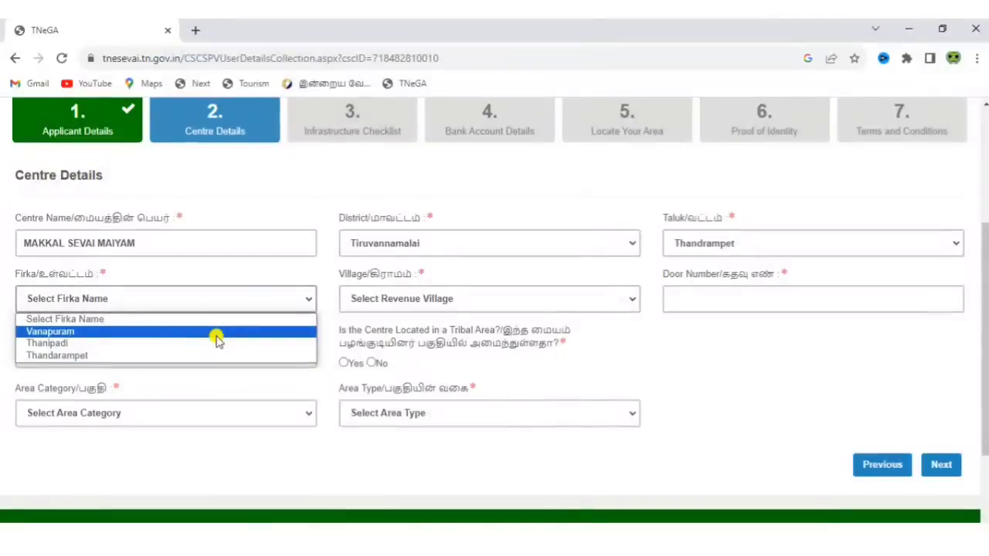
{"action": "left_click", "coordinate": [216, 335]}
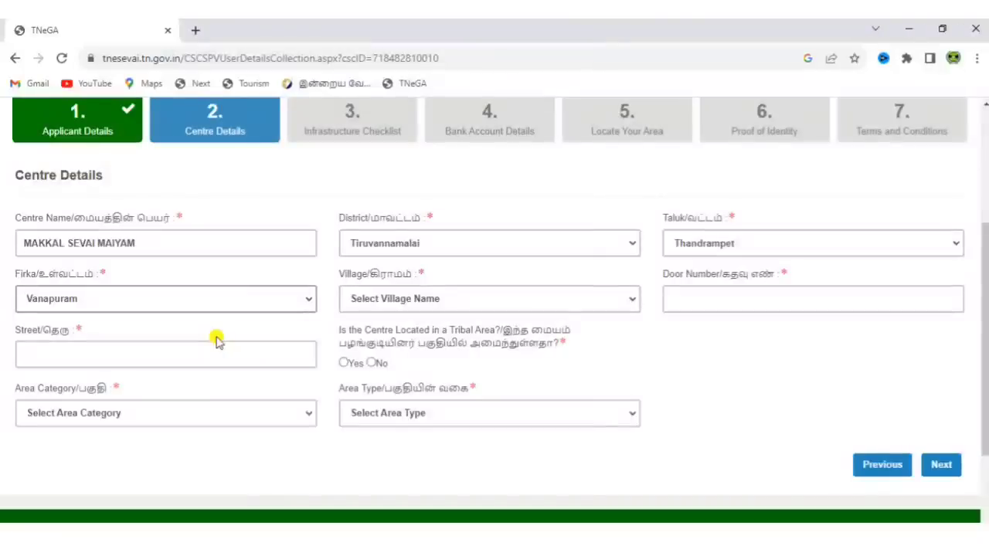
{"action": "left_click", "coordinate": [479, 302]}
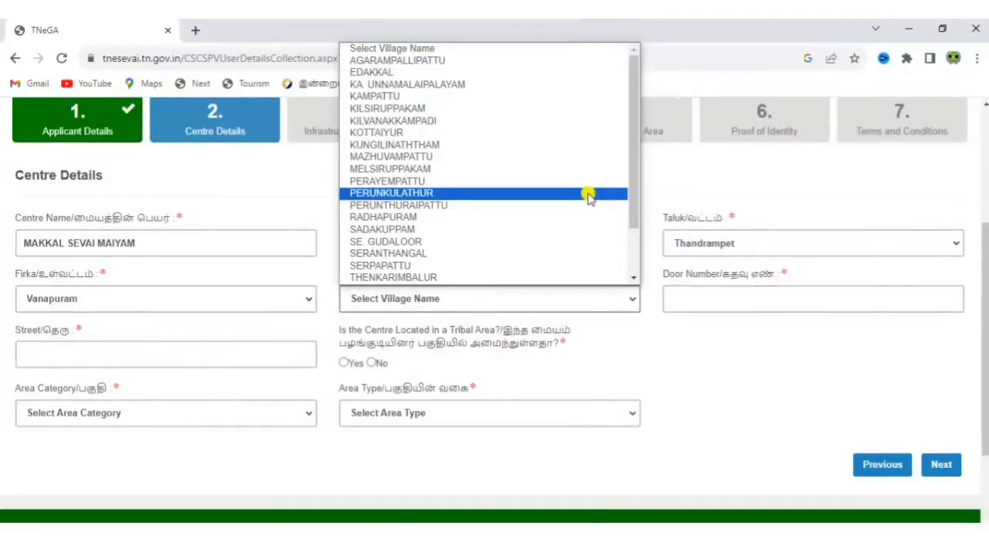
{"action": "left_click_drag", "start_coordinate": [633, 176], "coordinate": [629, 224]}
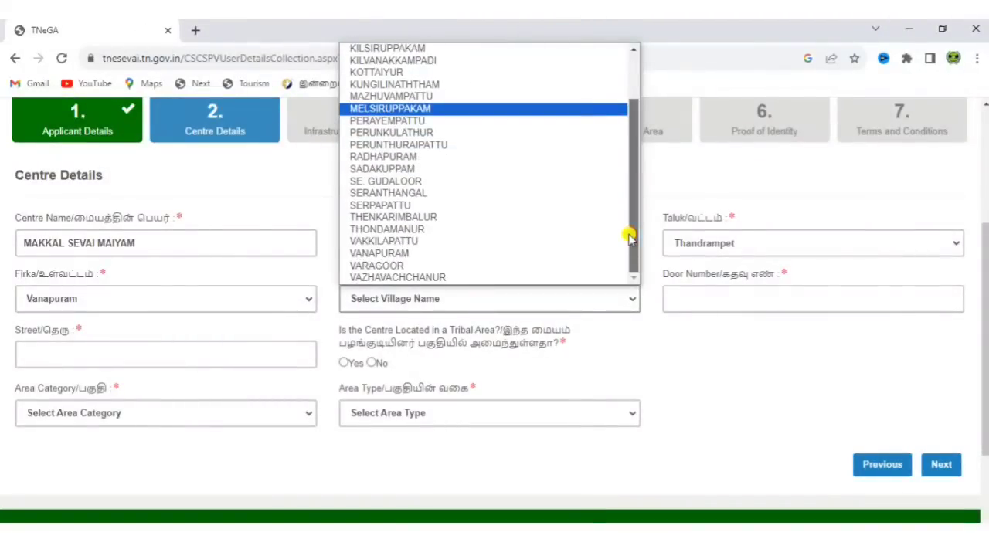
{"action": "left_click", "coordinate": [484, 181]}
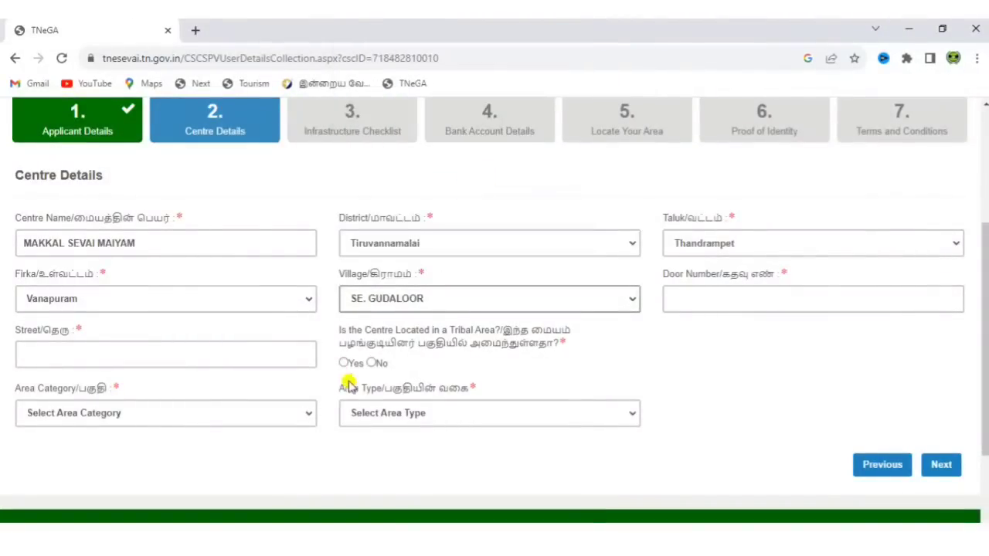
{"action": "left_click", "coordinate": [736, 302]}
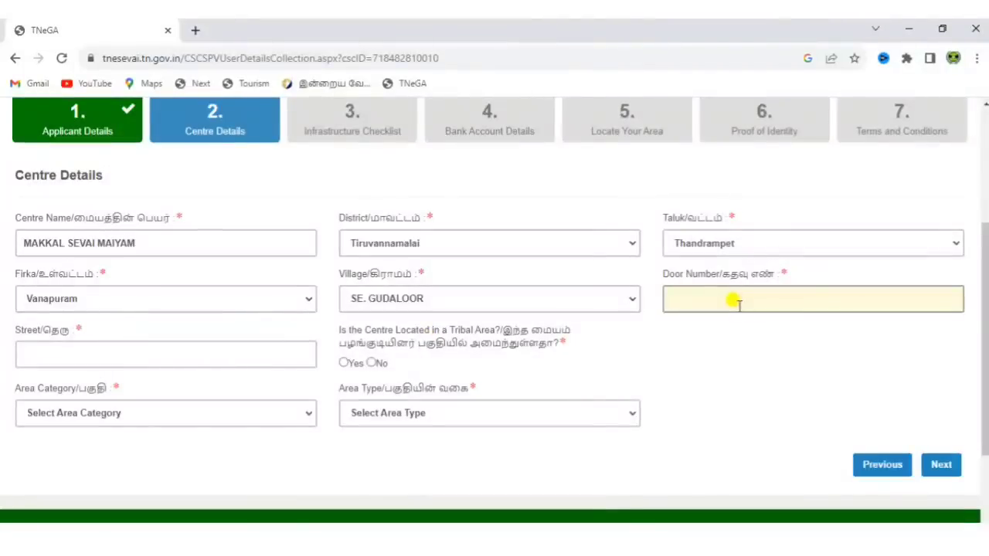
Enter street 'Main Rd' and answer No to the tribal area question
{"action": "left_click", "coordinate": [204, 351]}
{"action": "type", "text": "Main"}
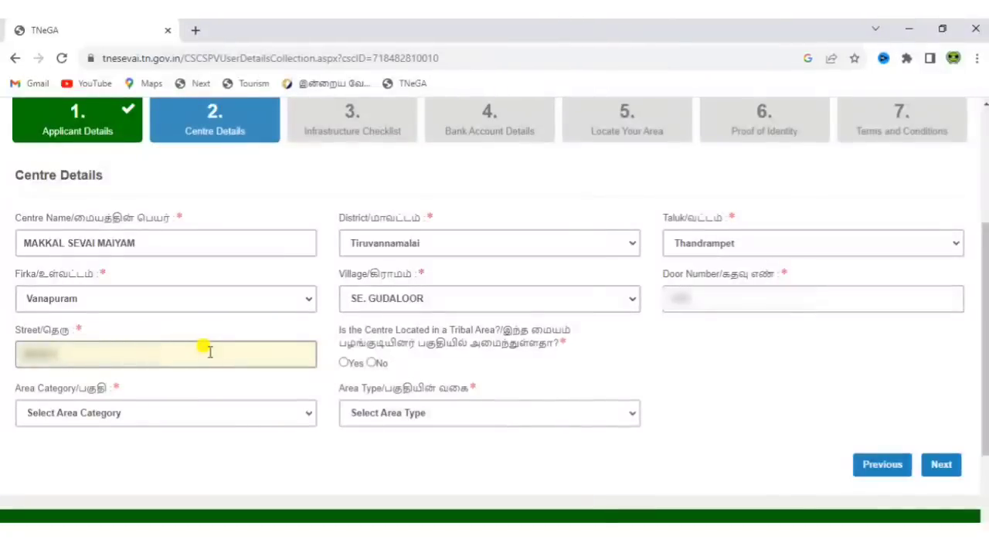
{"action": "type", "text": " Rd"}
{"action": "left_click", "coordinate": [368, 352]}
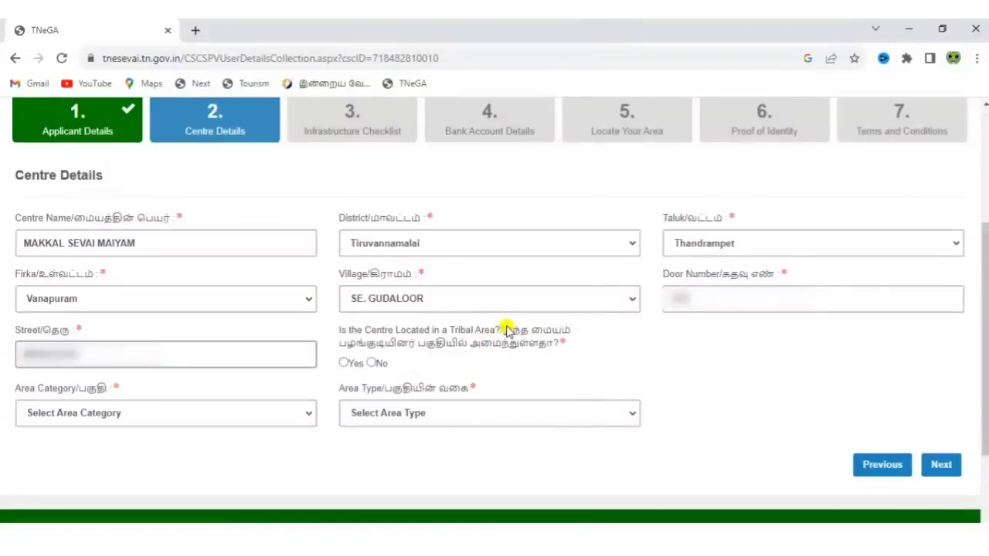
{"action": "left_click_drag", "start_coordinate": [506, 330], "coordinate": [580, 351]}
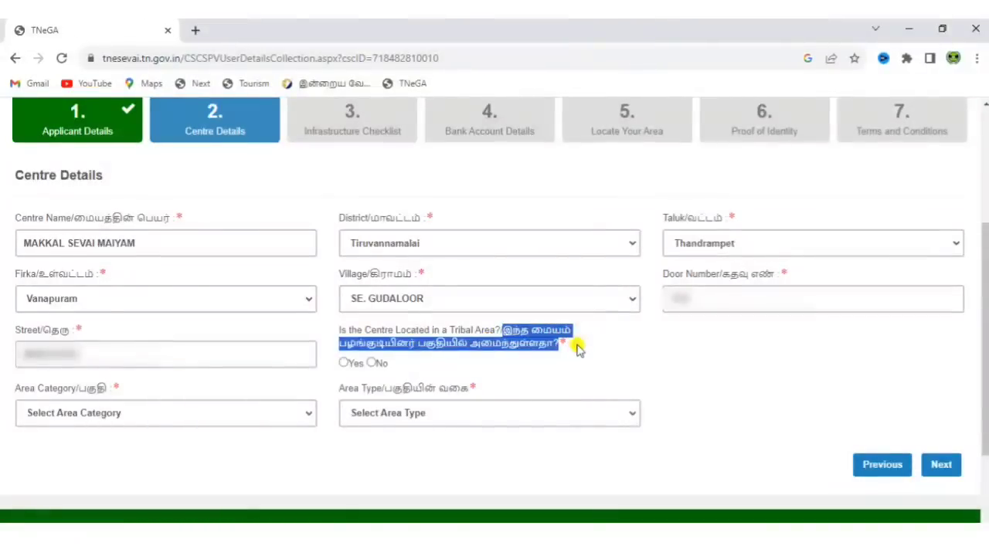
{"action": "left_click", "coordinate": [580, 350]}
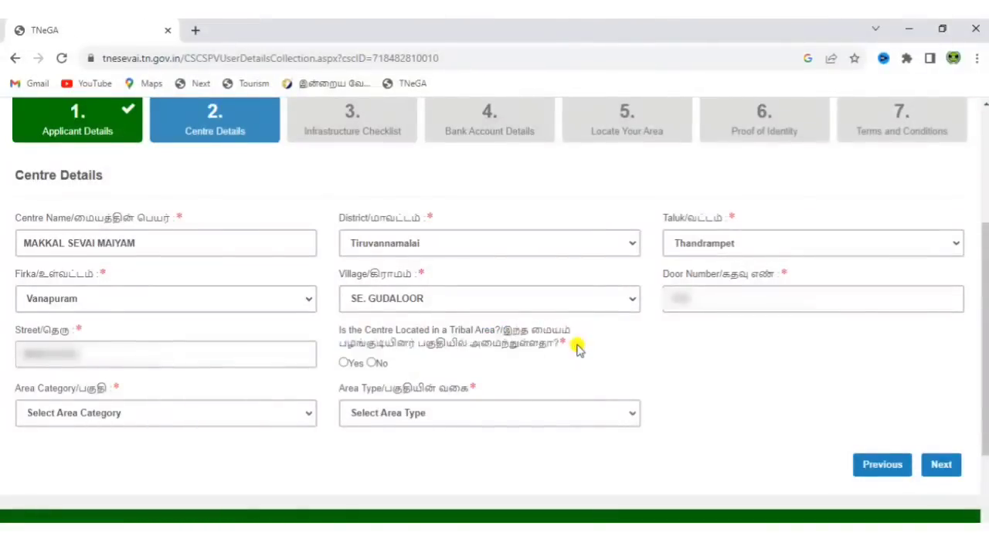
{"action": "left_click", "coordinate": [373, 364]}
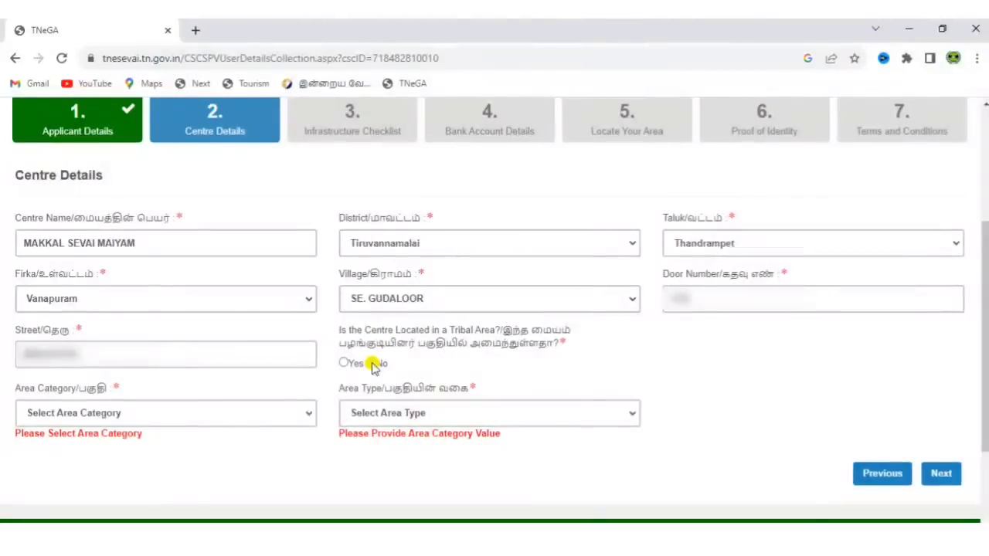
Set area category to Rural, area type to Block, and block to THANDRAMPET
{"action": "left_click", "coordinate": [83, 415]}
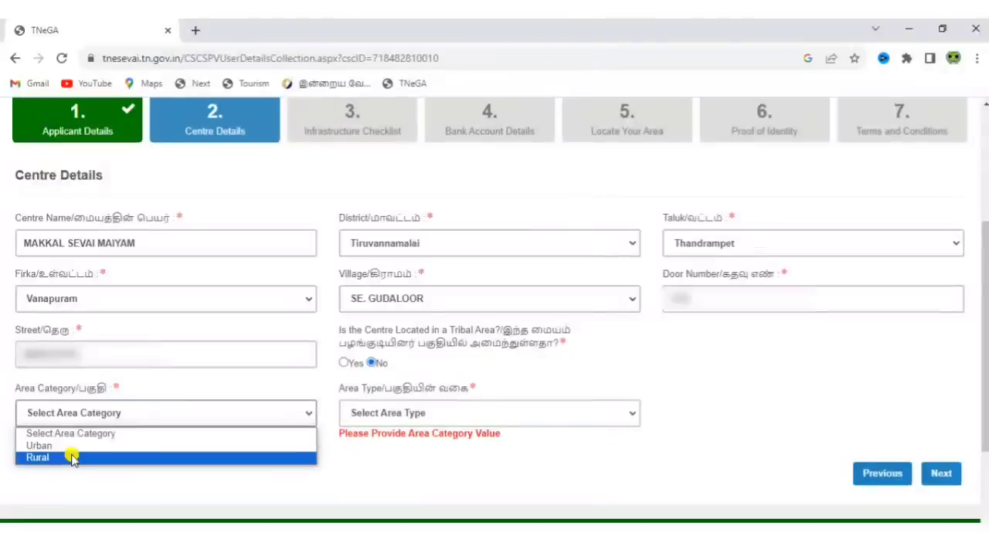
{"action": "left_click", "coordinate": [72, 459]}
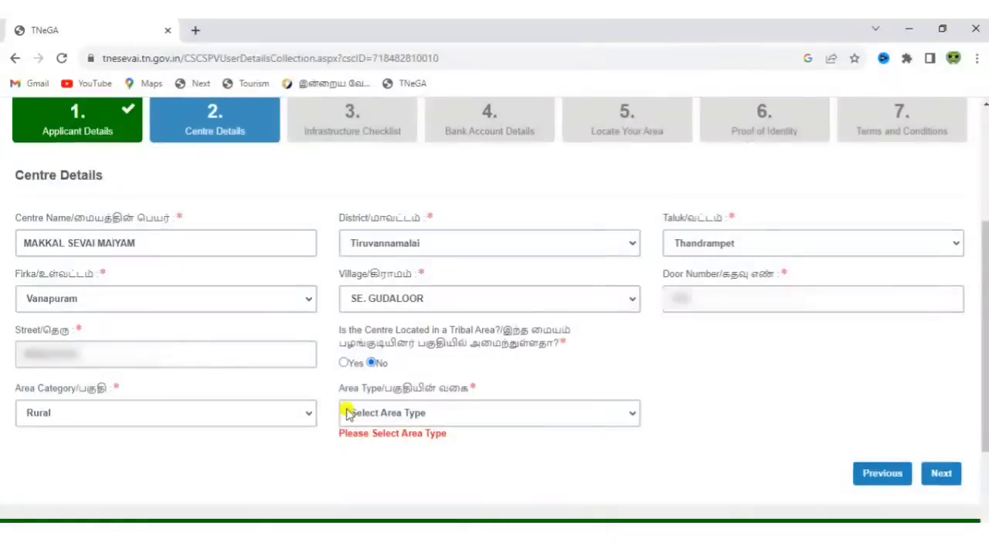
{"action": "left_click", "coordinate": [396, 415]}
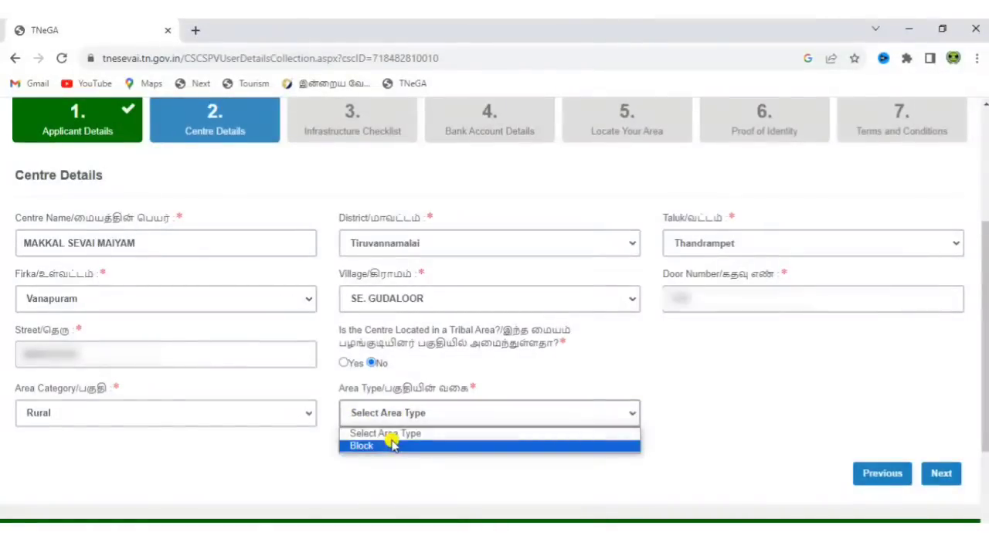
{"action": "left_click", "coordinate": [392, 445]}
{"action": "left_click", "coordinate": [745, 414]}
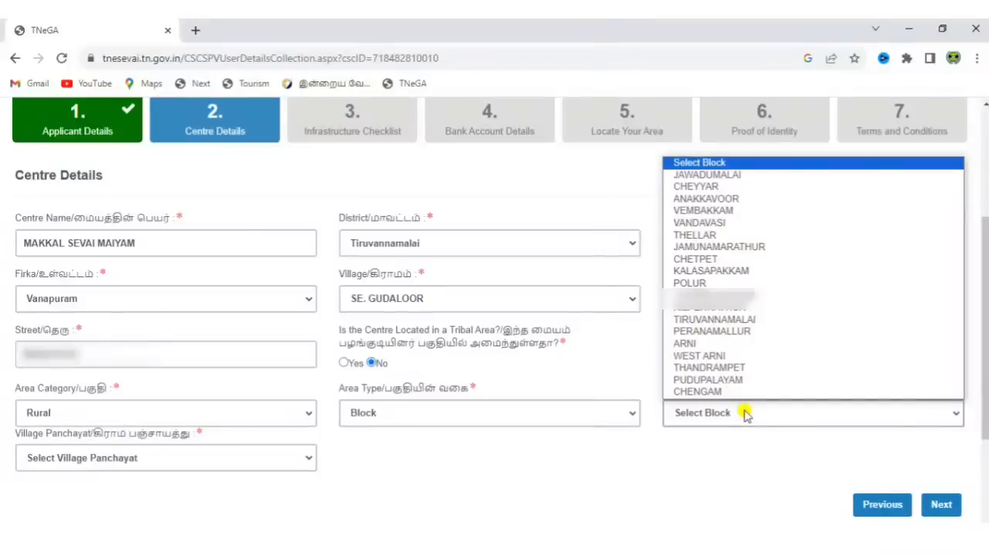
{"action": "type", "text": "tha"}
{"action": "key", "text": "Return"}
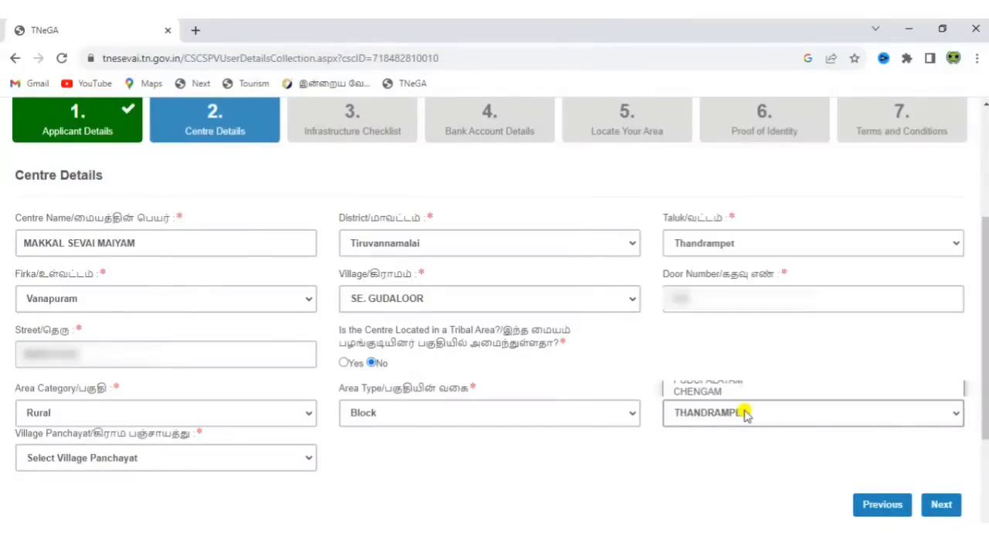
Choose Se.Cudalur as the village panchayat and continue to the Infrastructure Checklist
{"action": "left_click", "coordinate": [254, 457]}
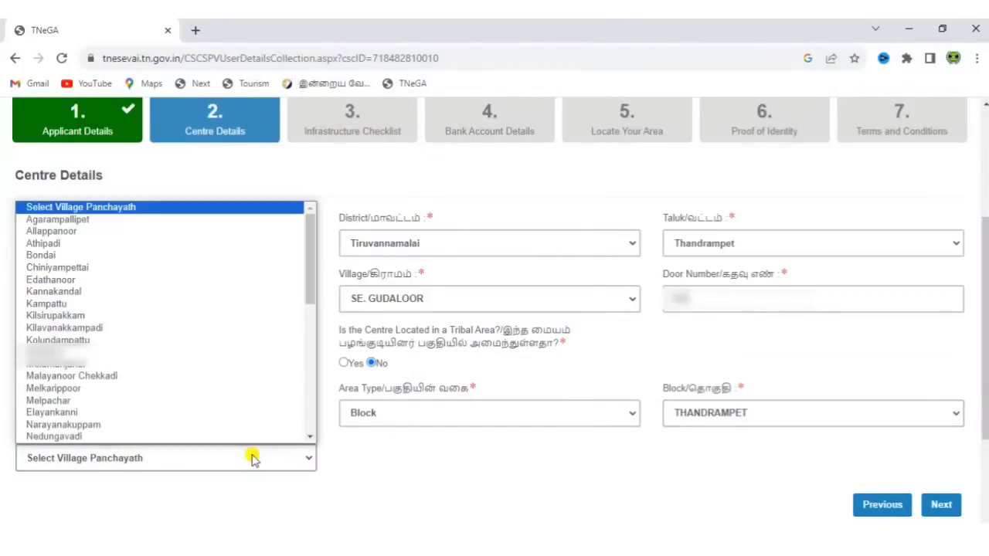
{"action": "left_click_drag", "start_coordinate": [311, 283], "coordinate": [302, 352]}
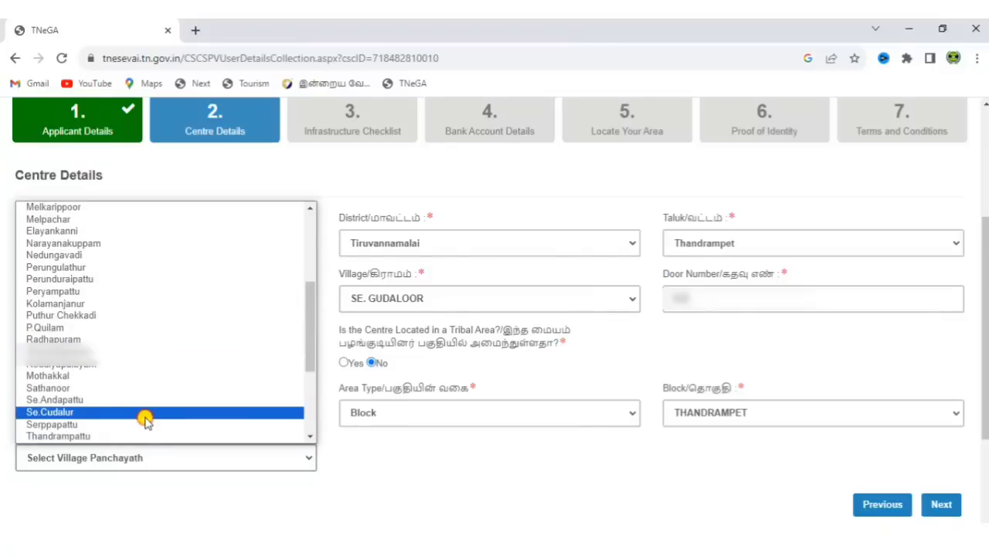
{"action": "left_click", "coordinate": [144, 418]}
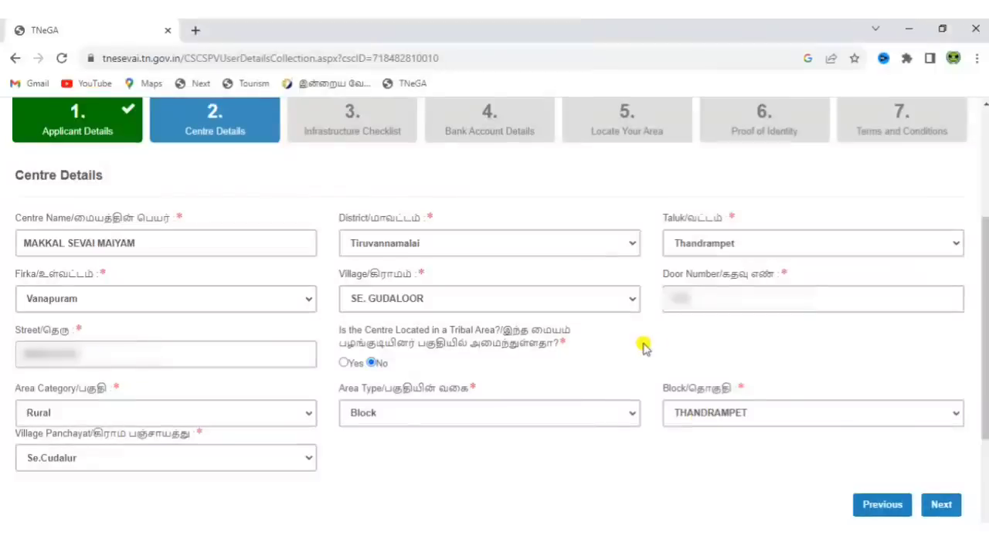
{"action": "left_click", "coordinate": [943, 503]}
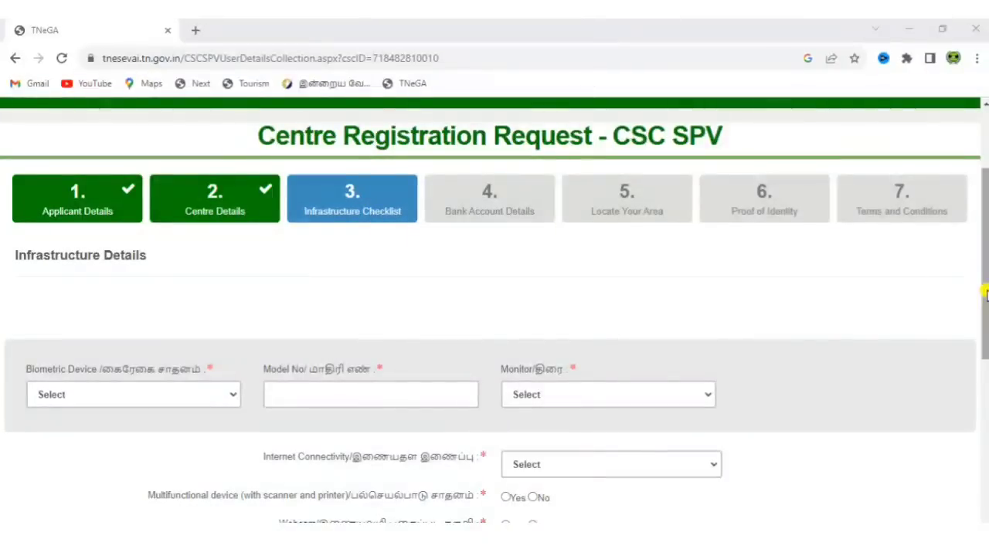
Set the biometric device to Cogent, model CSD 200, with a Single Monitor
{"action": "left_click_drag", "start_coordinate": [981, 287], "coordinate": [986, 336]}
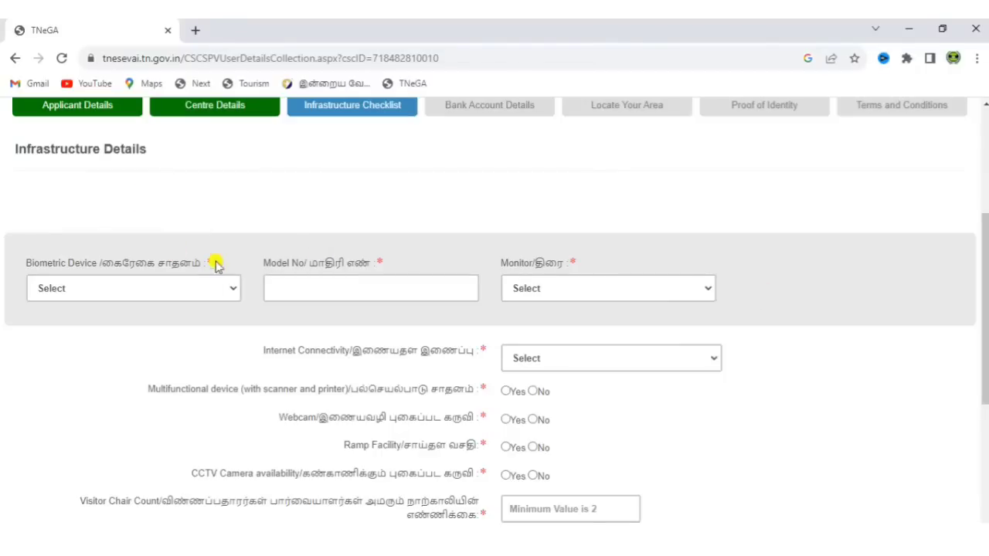
{"action": "left_click", "coordinate": [193, 286]}
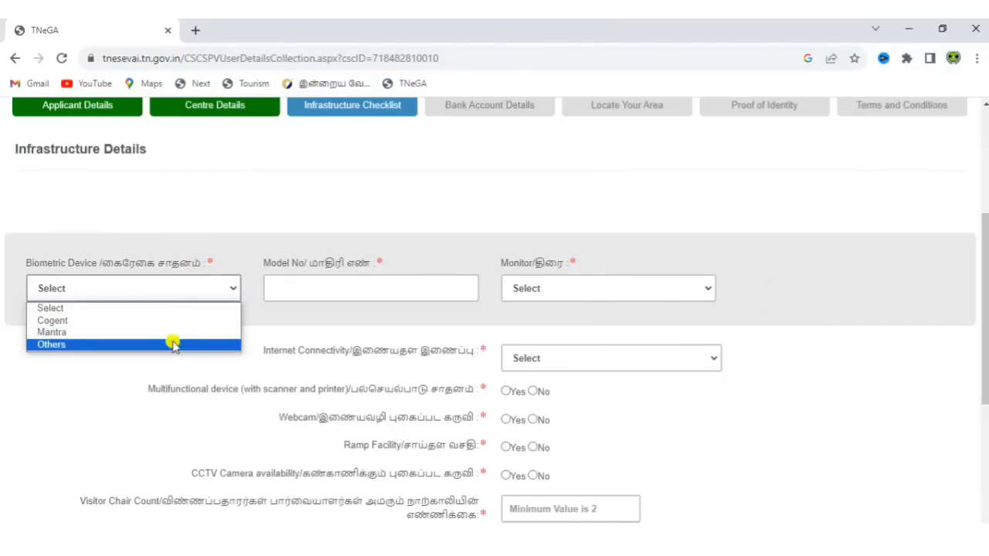
{"action": "left_click", "coordinate": [173, 323]}
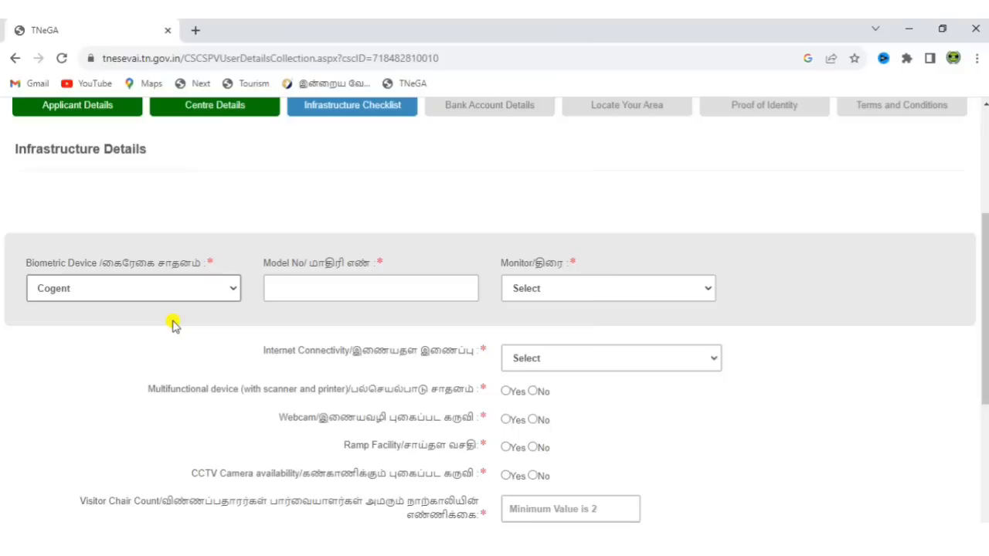
{"action": "left_click", "coordinate": [181, 296]}
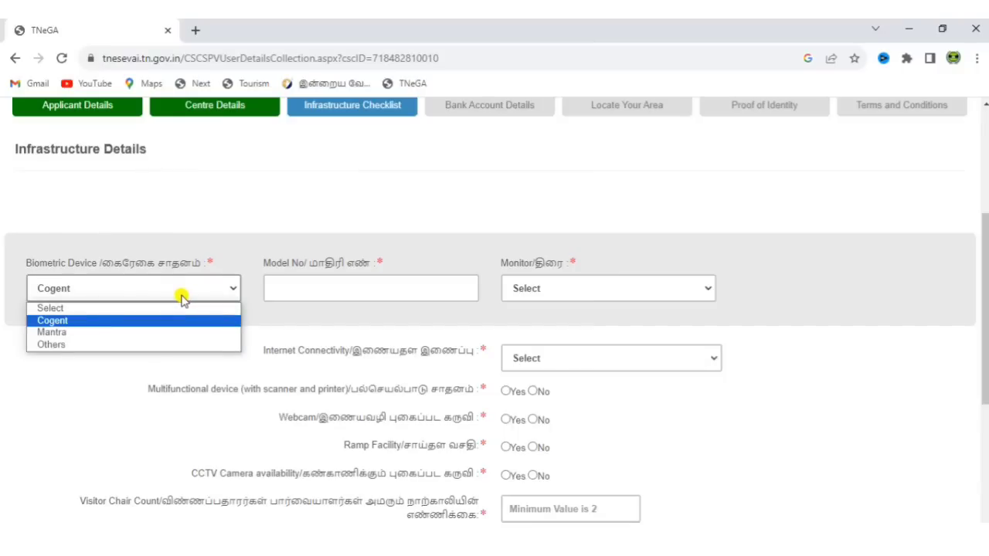
{"action": "left_click", "coordinate": [284, 288]}
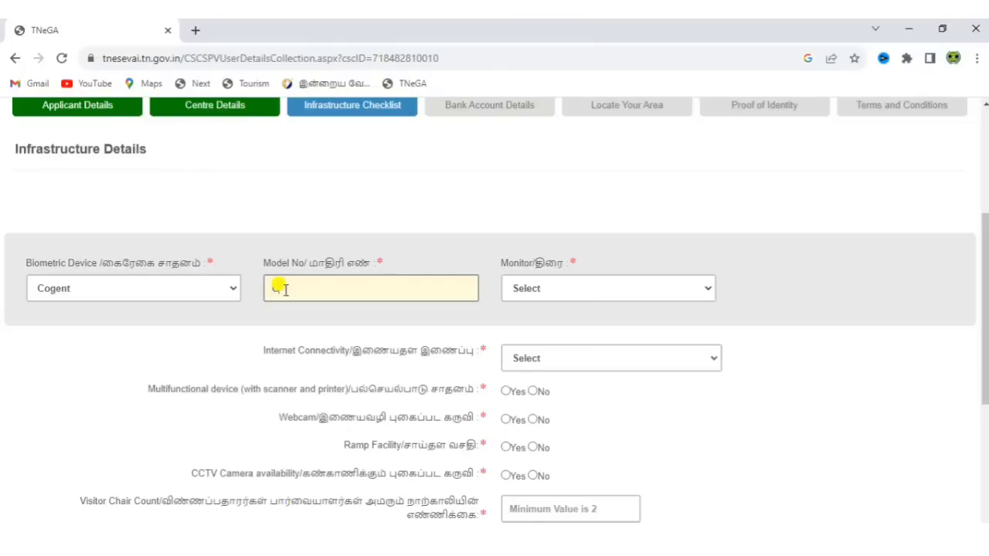
{"action": "type", "text": "CSD 200"}
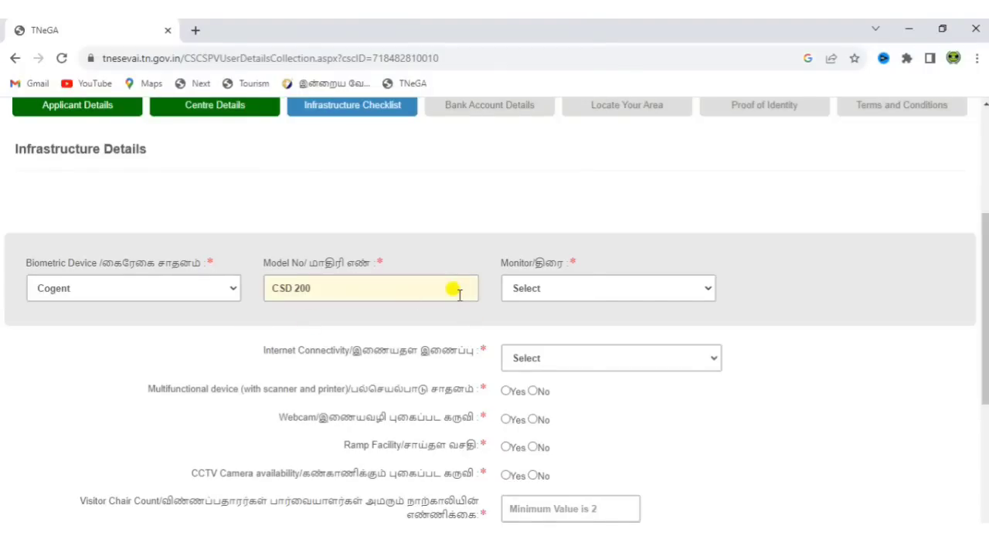
{"action": "left_click", "coordinate": [557, 295]}
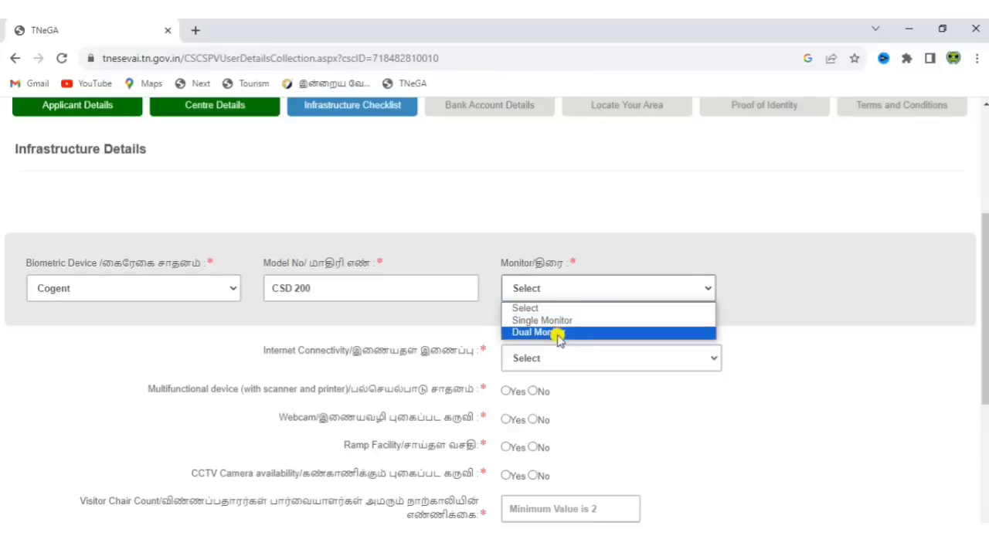
{"action": "left_click", "coordinate": [557, 321]}
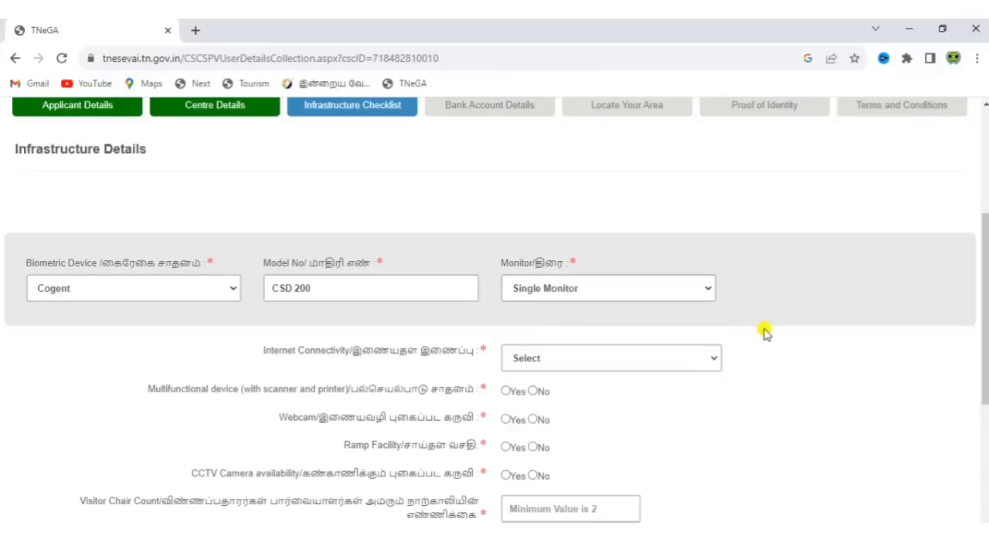
Choose Broadband internet and answer Yes for multifunctional device, webcam, ramp and CCTV
{"action": "scroll", "coordinate": [763, 332], "scroll_direction": "down", "scroll_amount": 3}
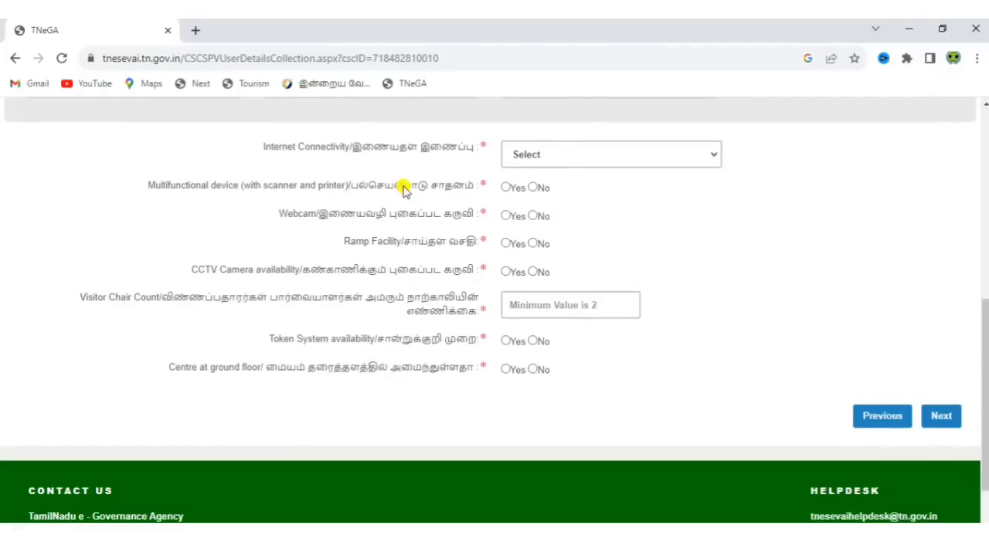
{"action": "left_click", "coordinate": [531, 158]}
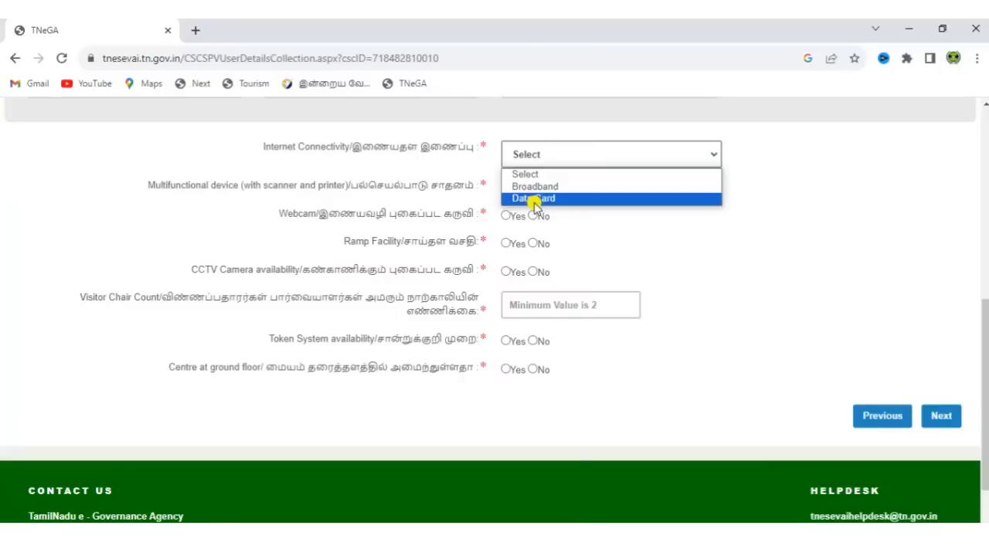
{"action": "left_click", "coordinate": [538, 188]}
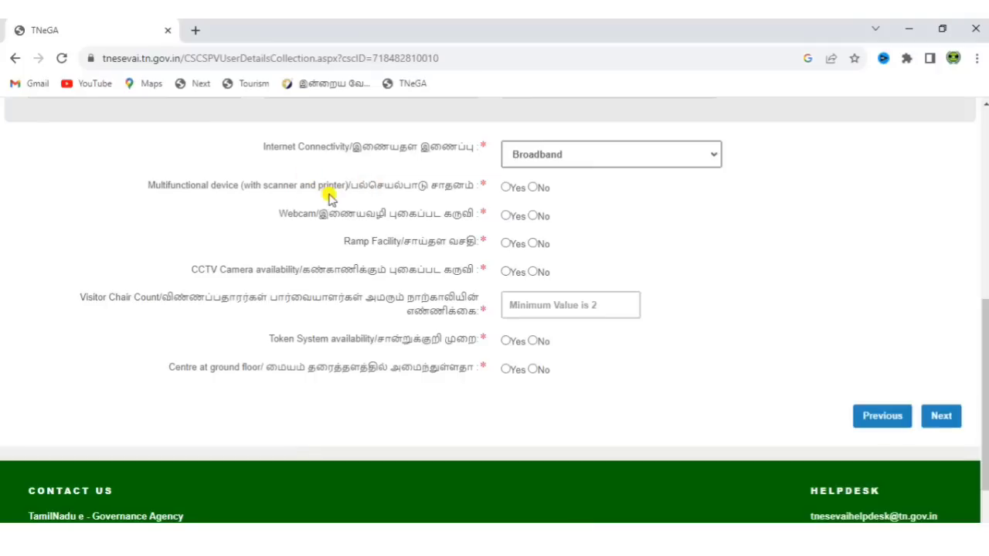
{"action": "left_click", "coordinate": [507, 188]}
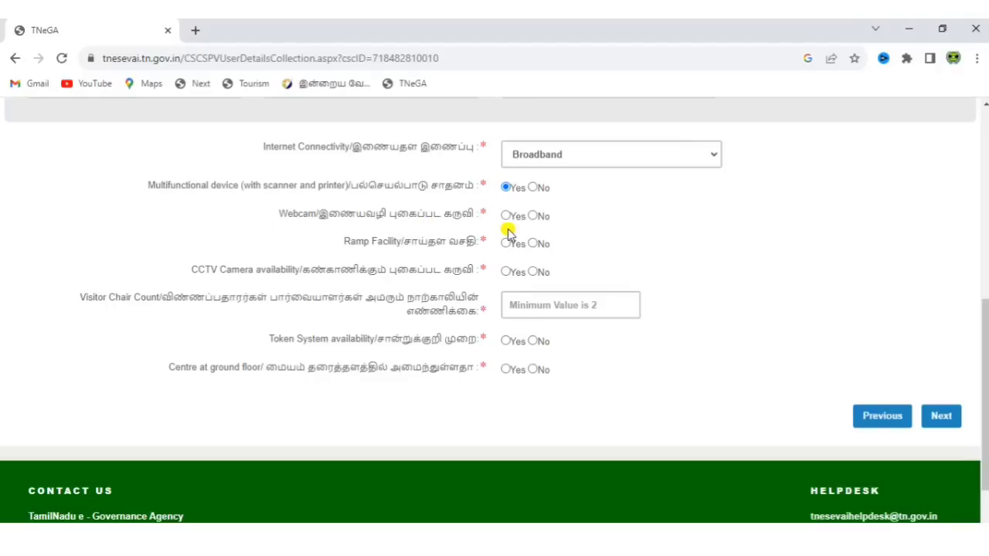
{"action": "left_click", "coordinate": [507, 217]}
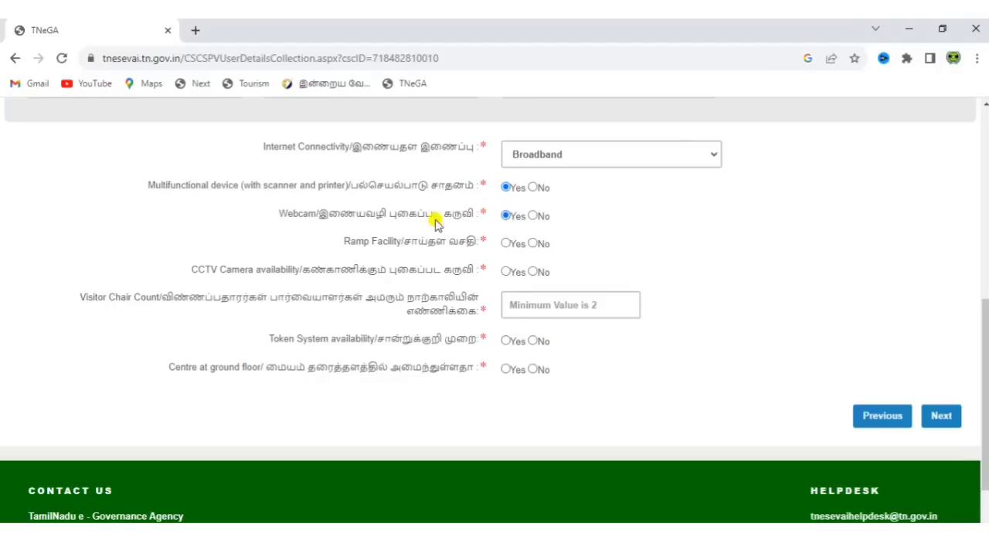
{"action": "left_click", "coordinate": [506, 244]}
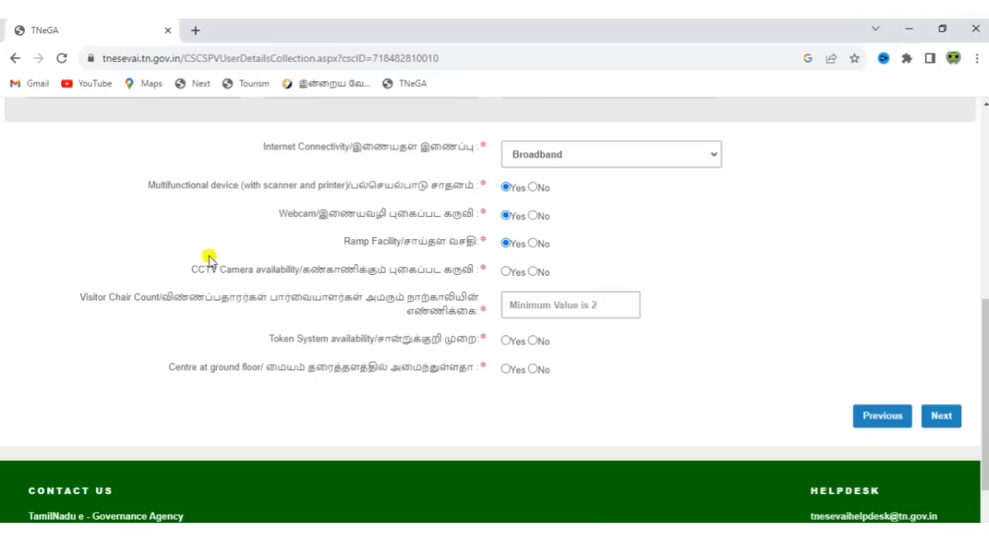
{"action": "left_click", "coordinate": [507, 273]}
Enter 5 visitor chairs and answer Yes for token system and ground-floor location
{"action": "left_click", "coordinate": [520, 306]}
{"action": "type", "text": "5"}
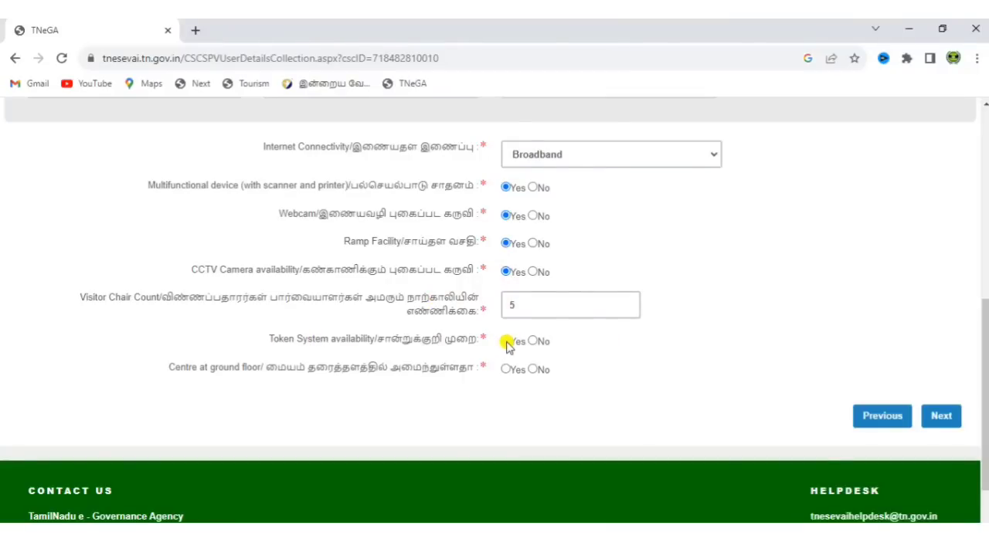
{"action": "left_click", "coordinate": [507, 342]}
{"action": "left_click", "coordinate": [506, 370]}
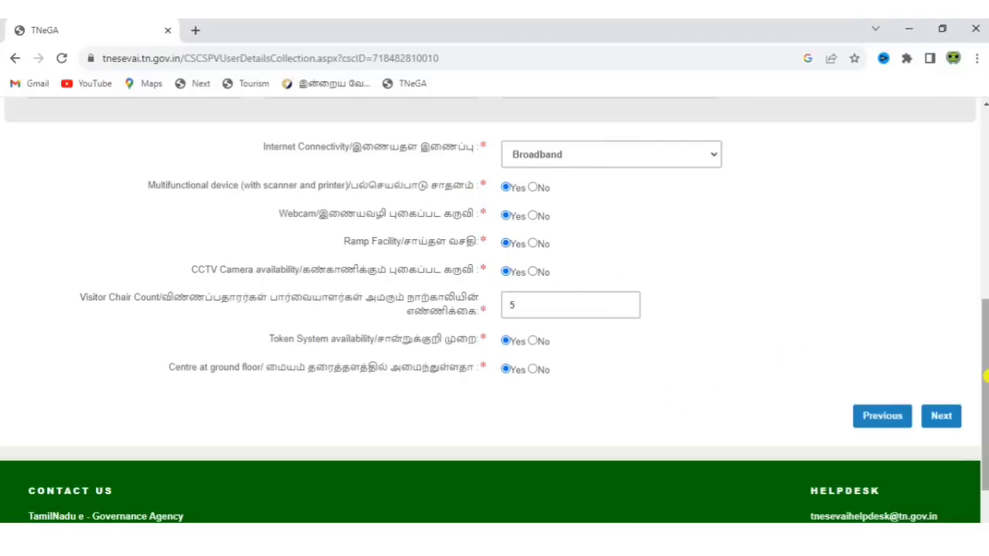
{"action": "scroll", "coordinate": [986, 363], "scroll_direction": "up", "scroll_amount": 1}
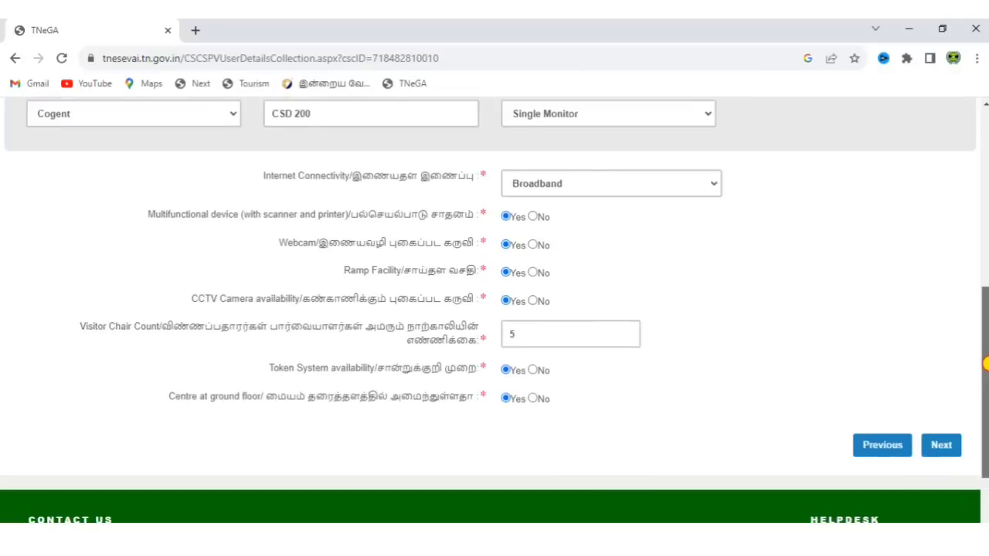
On Bank Account Details, enter the account holder's name, bank INDIAN BANK and city COIMBATORE NO
{"action": "left_click", "coordinate": [941, 445]}
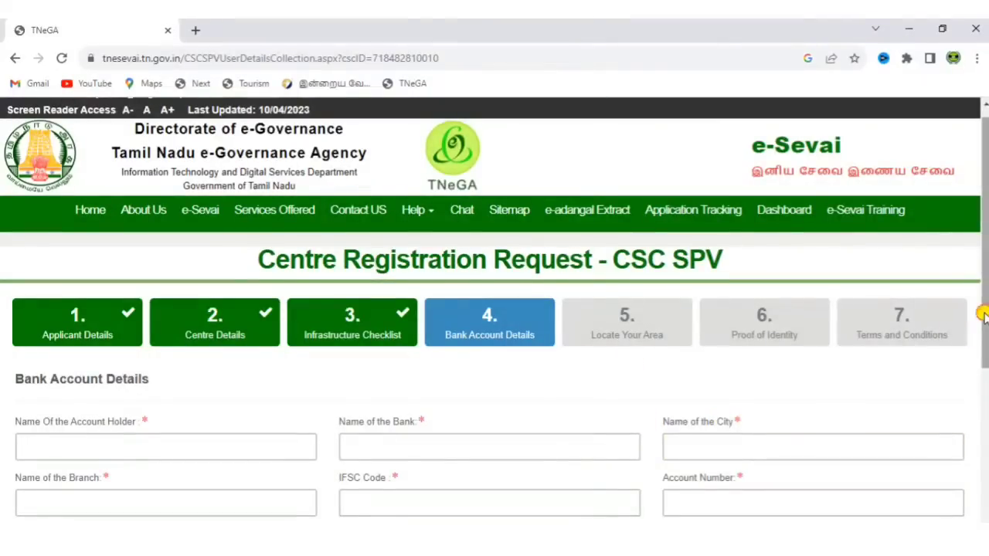
{"action": "left_click_drag", "start_coordinate": [983, 314], "coordinate": [984, 390]}
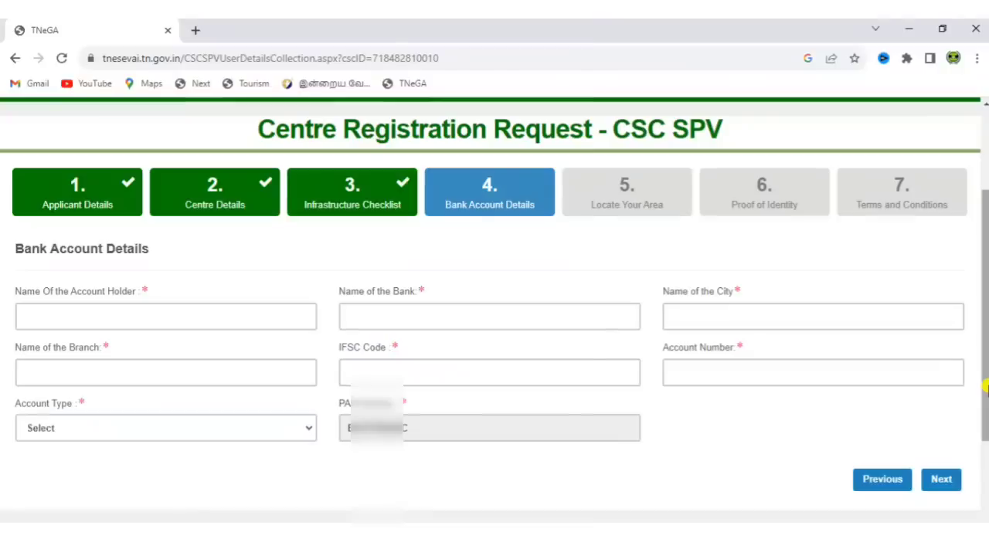
{"action": "left_click", "coordinate": [184, 311]}
{"action": "type", "text": "SRI"}
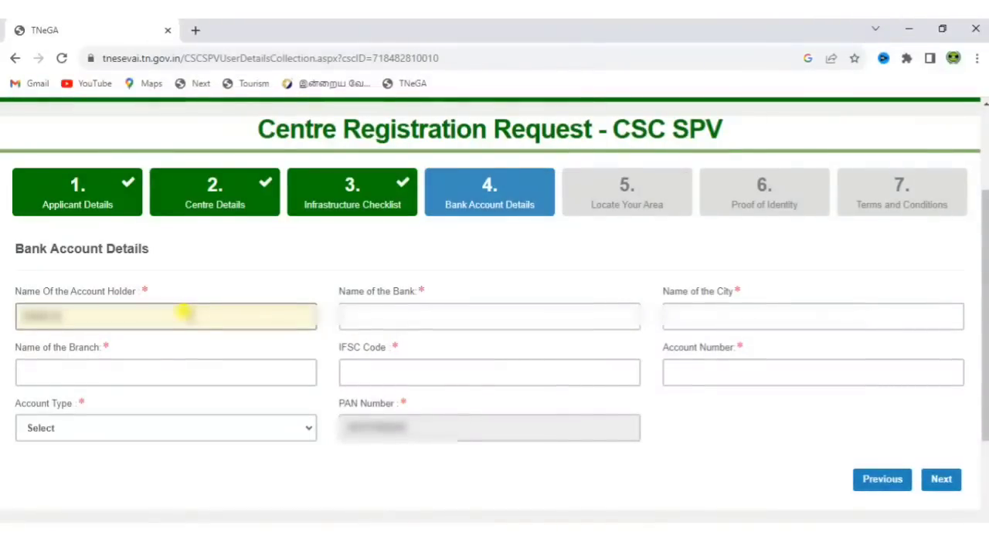
{"action": "type", "text": "NIV"}
{"action": "left_click", "coordinate": [445, 311]}
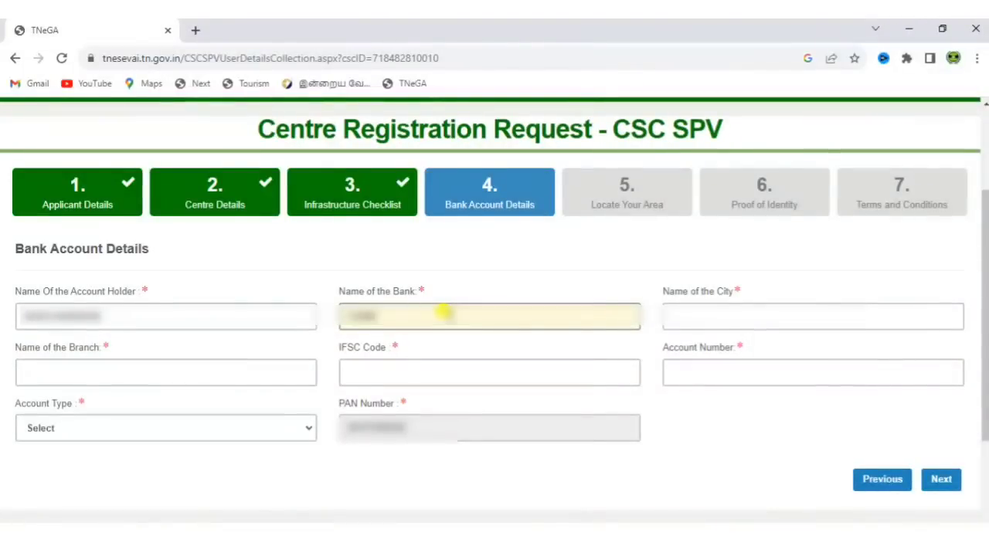
{"action": "type", "text": "INDIAN BANK"}
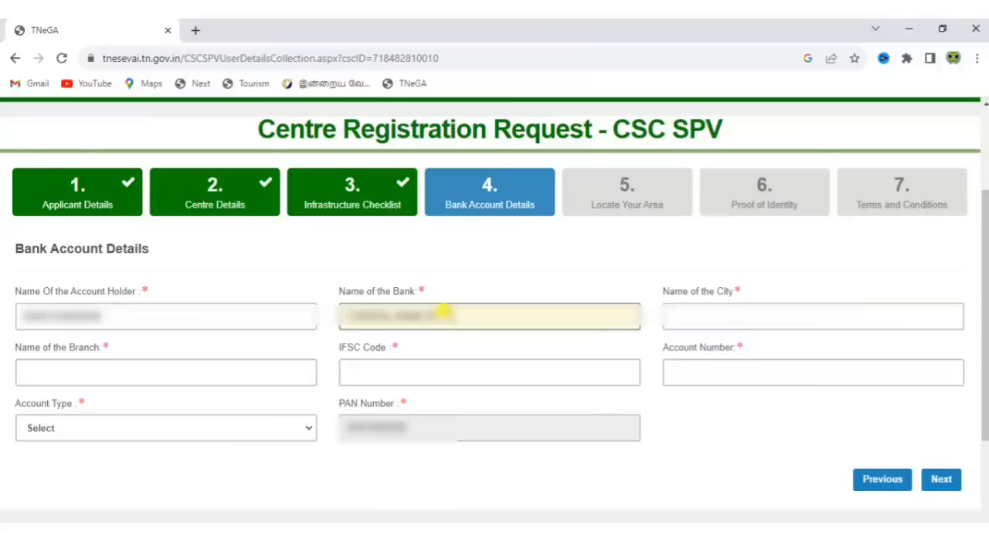
{"action": "left_click", "coordinate": [717, 309]}
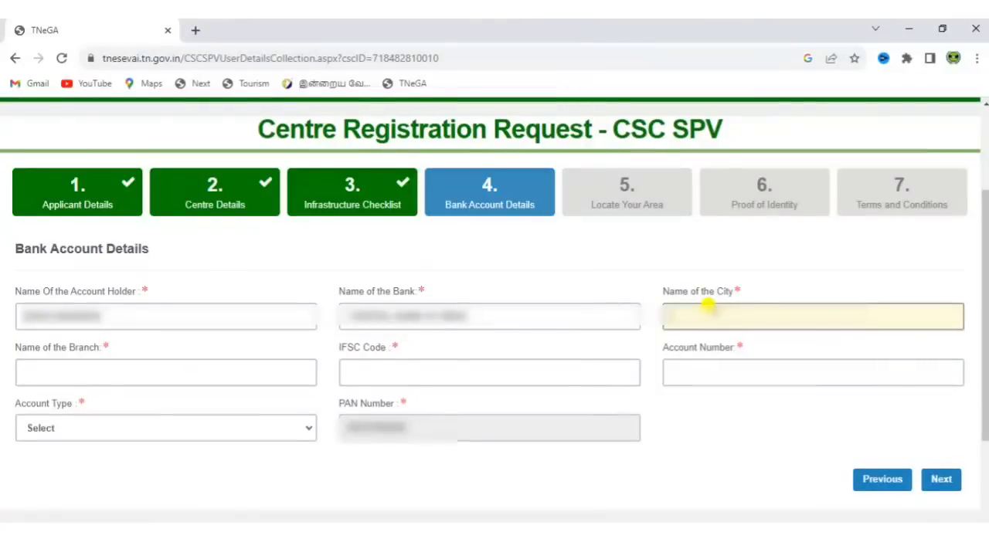
{"action": "type", "text": "COIMBATORE"}
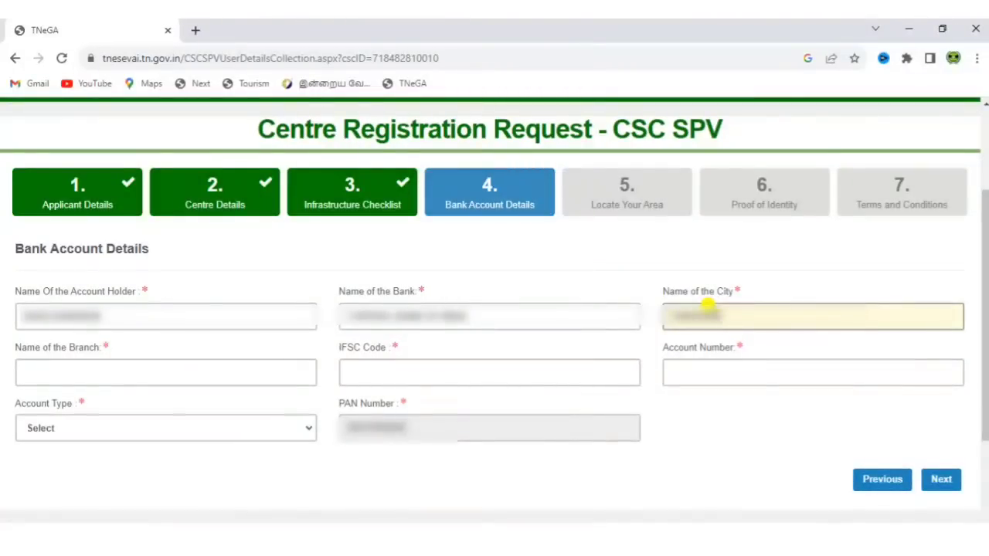
{"action": "type", "text": " NO"}
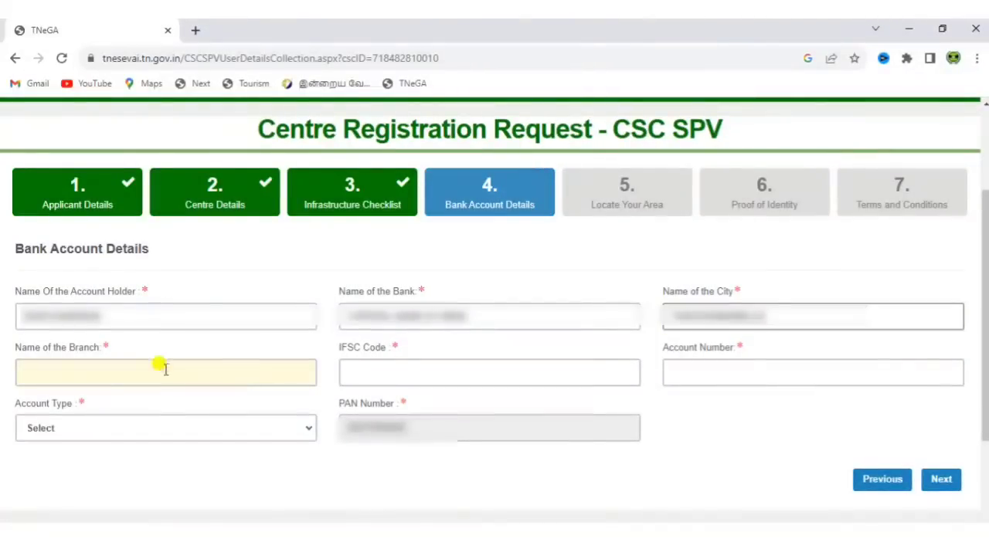
Enter branch RAJAPALAYAM, IFSC code and account number, choose Savings, and go to Locate Your Area
{"action": "left_click", "coordinate": [192, 371]}
{"action": "type", "text": "R"}
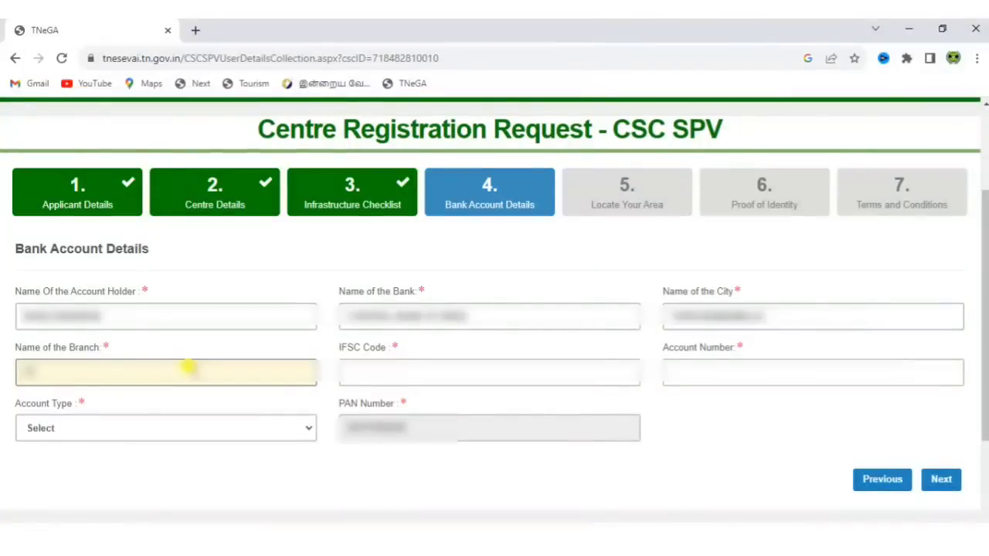
{"action": "type", "text": "AJAPALAYAM"}
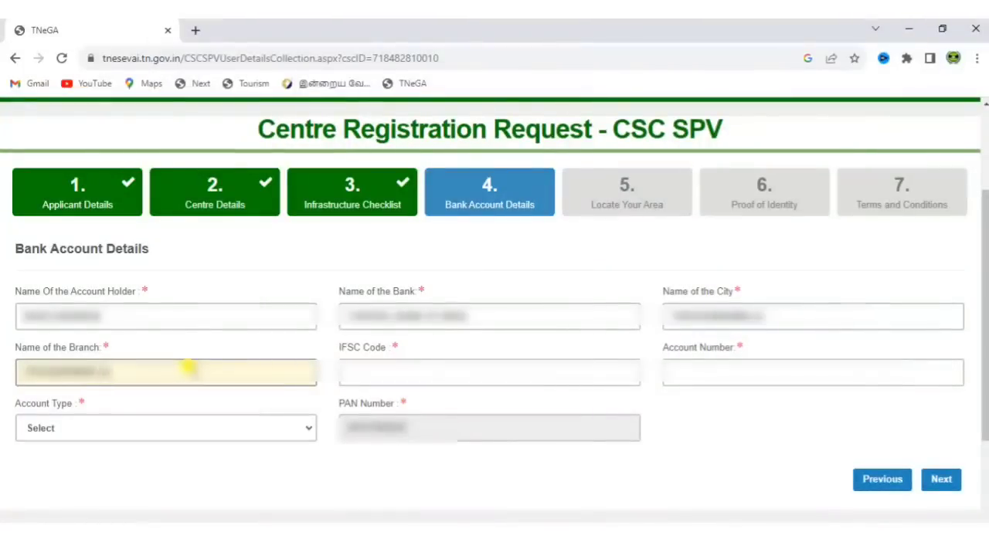
{"action": "left_click", "coordinate": [359, 368]}
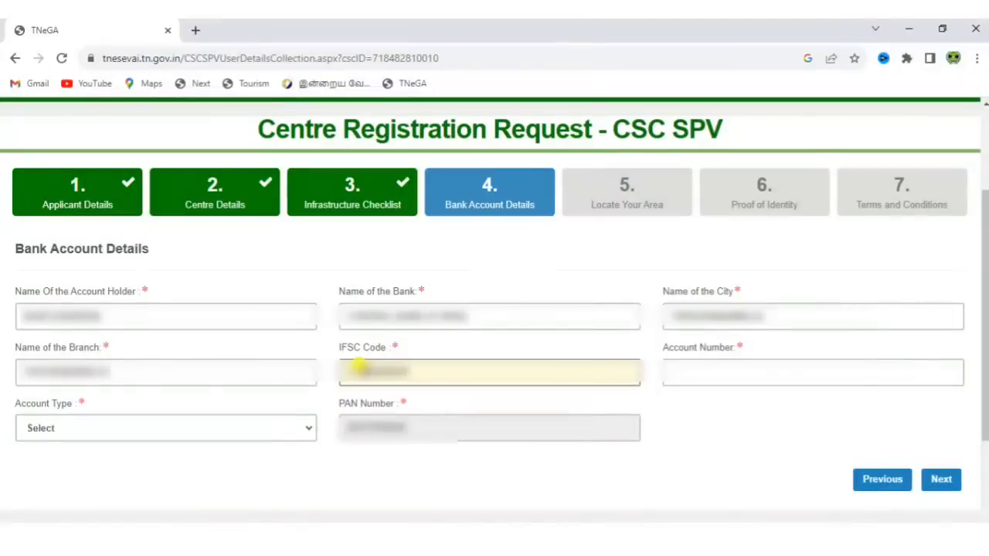
{"action": "left_click", "coordinate": [702, 358]}
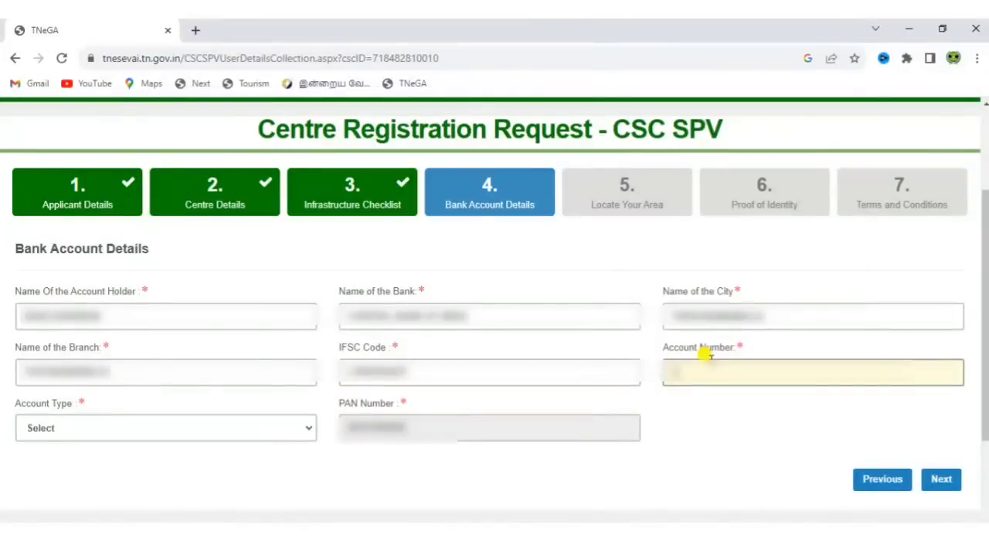
{"action": "type", "text": "123456"}
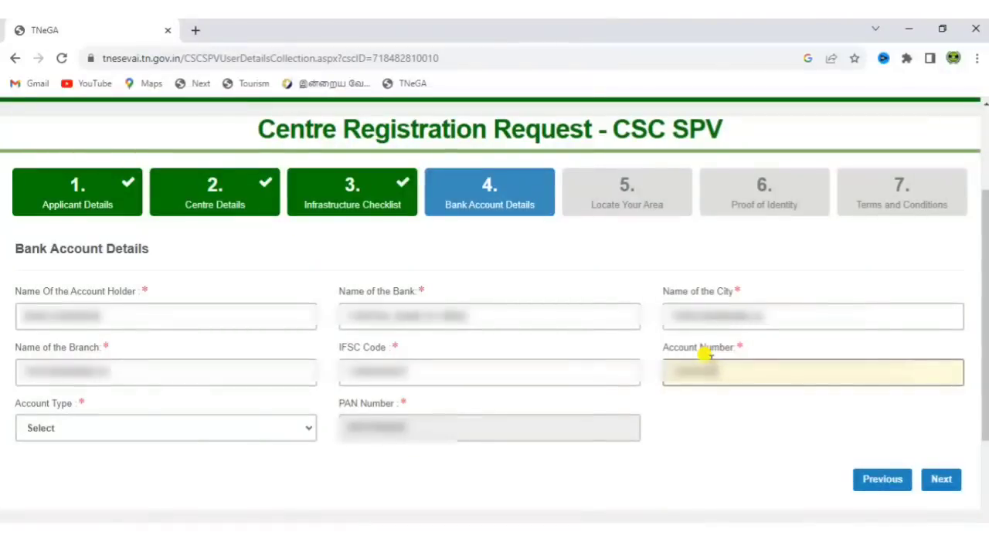
{"action": "left_click", "coordinate": [245, 426]}
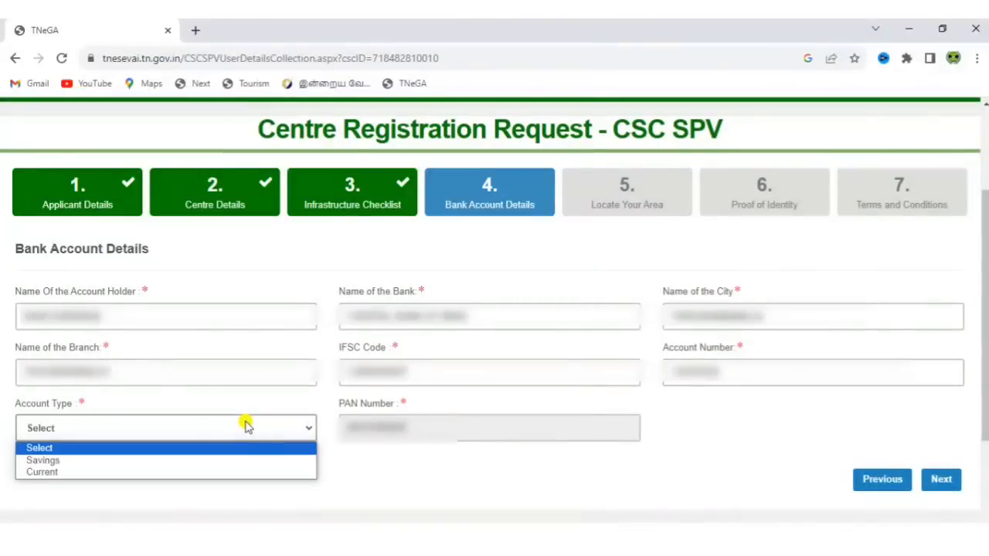
{"action": "left_click", "coordinate": [204, 469]}
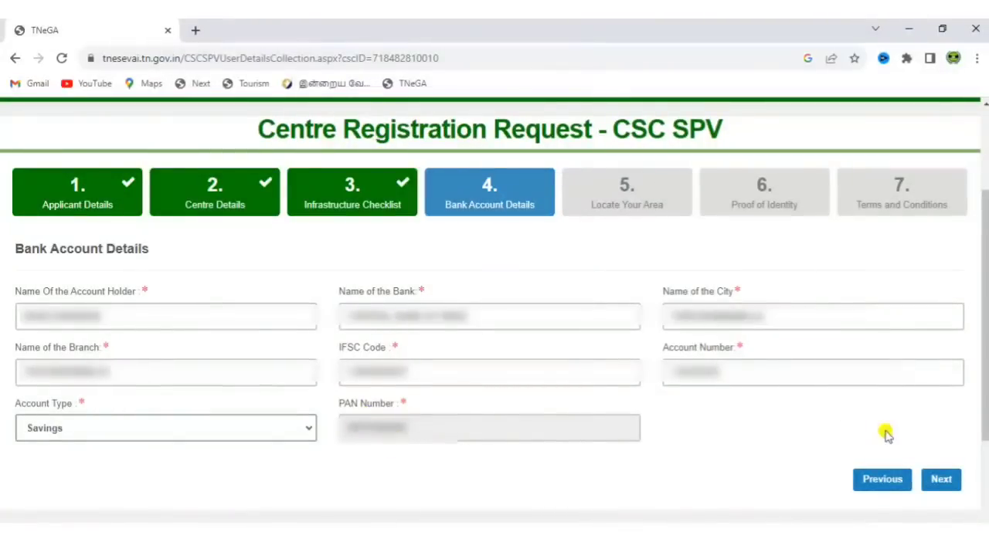
{"action": "left_click", "coordinate": [944, 480]}
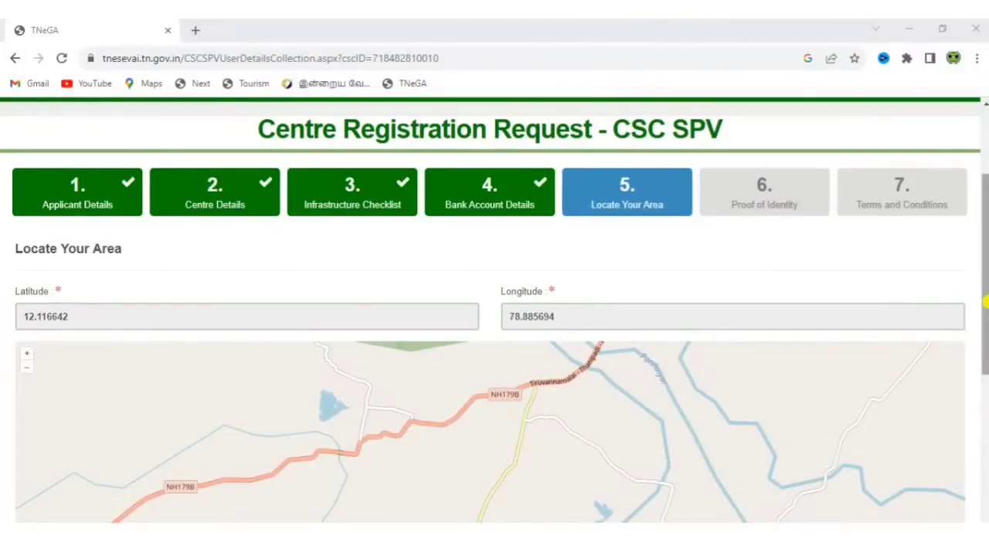
Drop the map marker on the centre's spot east of Thandrampet, then continue to Proof of Identity
{"action": "left_click_drag", "start_coordinate": [985, 296], "coordinate": [974, 376]}
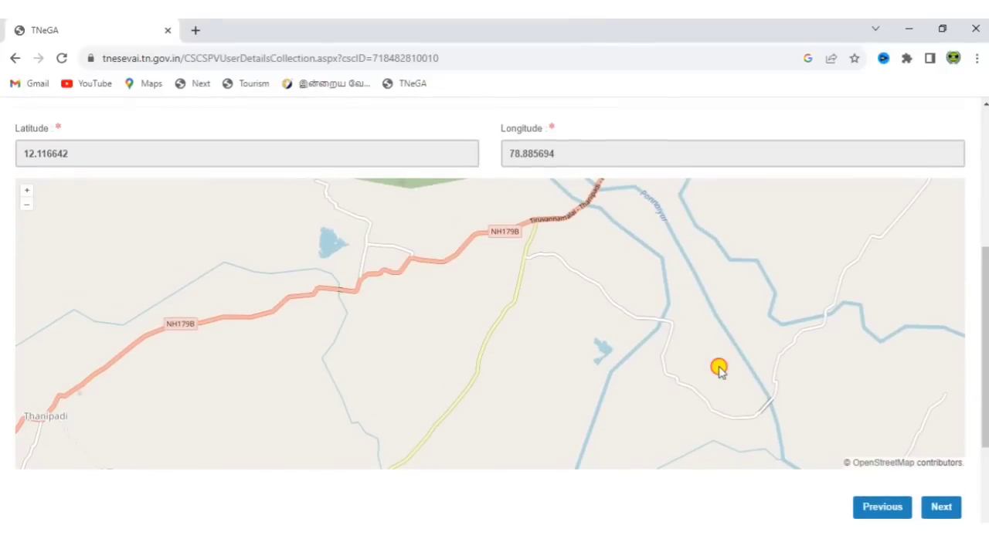
{"action": "left_click_drag", "start_coordinate": [719, 369], "coordinate": [404, 364]}
{"action": "left_click_drag", "start_coordinate": [620, 234], "coordinate": [582, 445]}
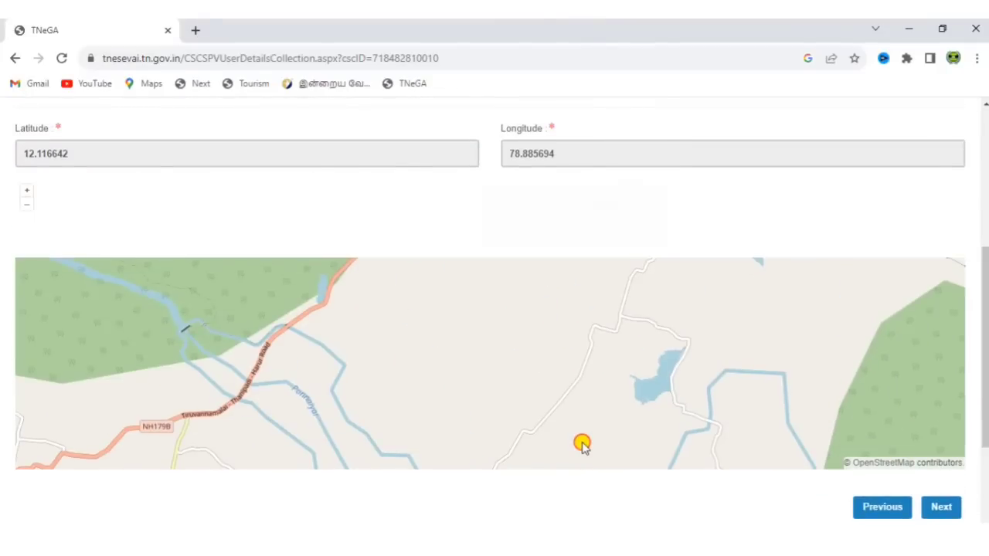
{"action": "left_click", "coordinate": [475, 272]}
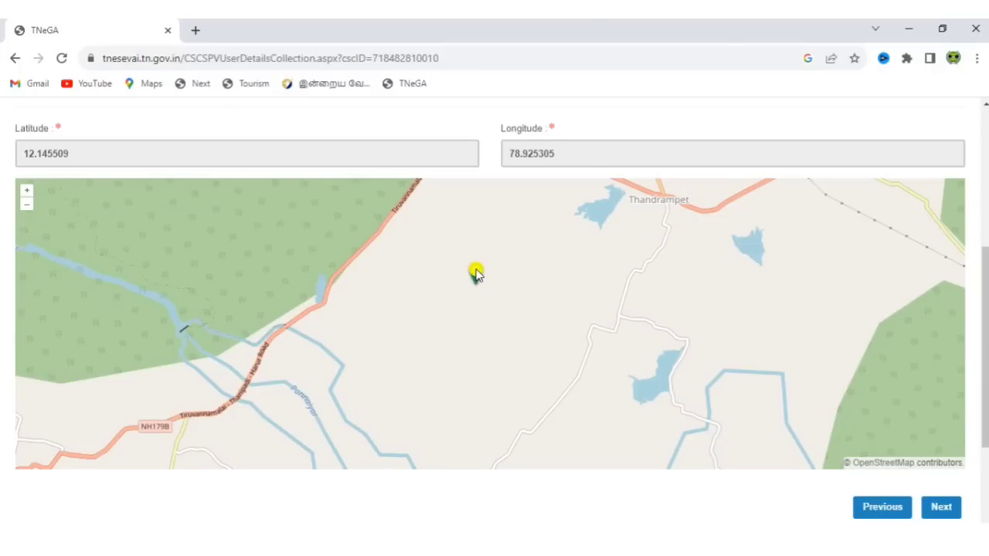
{"action": "mouse_move", "coordinate": [475, 272]}
{"action": "left_mouse_down"}
{"action": "mouse_move", "coordinate": [698, 252]}
{"action": "mouse_move", "coordinate": [503, 343]}
{"action": "mouse_move", "coordinate": [543, 364]}
{"action": "mouse_move", "coordinate": [329, 364]}
{"action": "left_mouse_up"}
{"action": "left_click", "coordinate": [459, 357]}
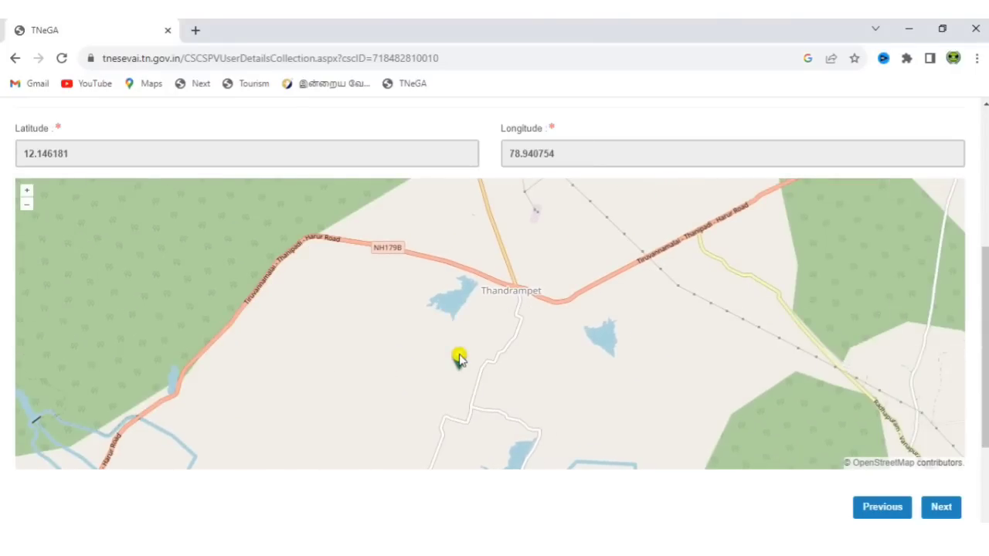
{"action": "left_click", "coordinate": [597, 334]}
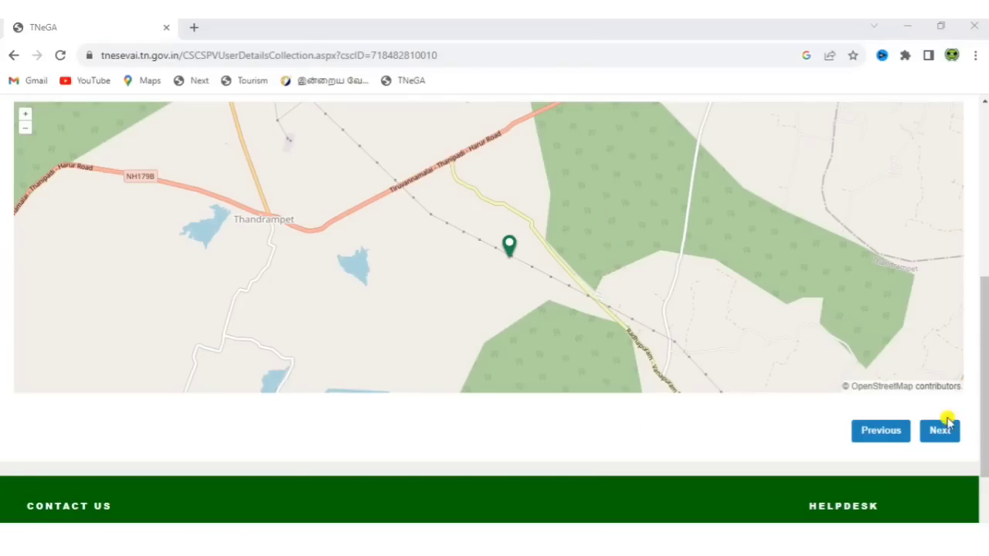
{"action": "left_click", "coordinate": [940, 433]}
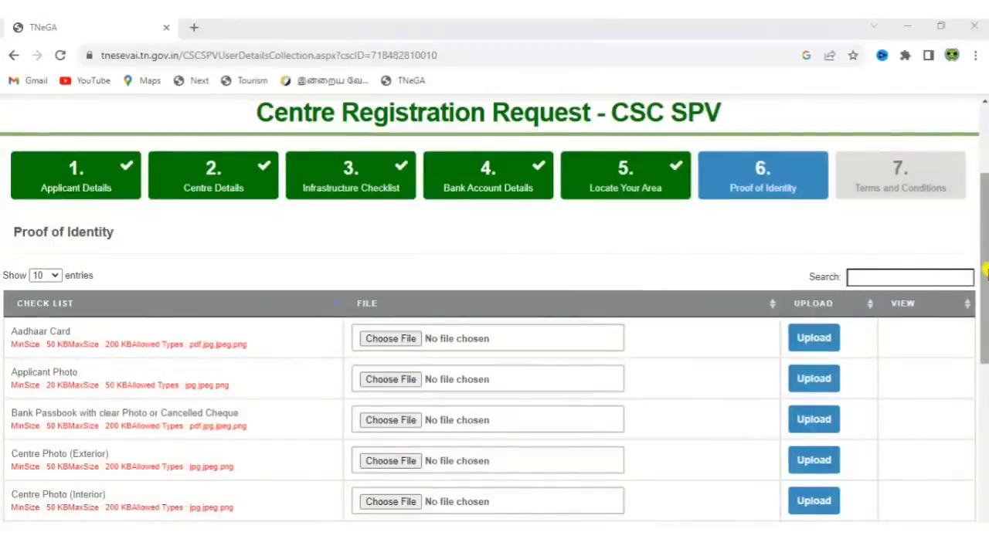
Review the Proof of Identity document checklist and continue to Terms and Conditions
{"action": "left_click_drag", "start_coordinate": [987, 269], "coordinate": [986, 329]}
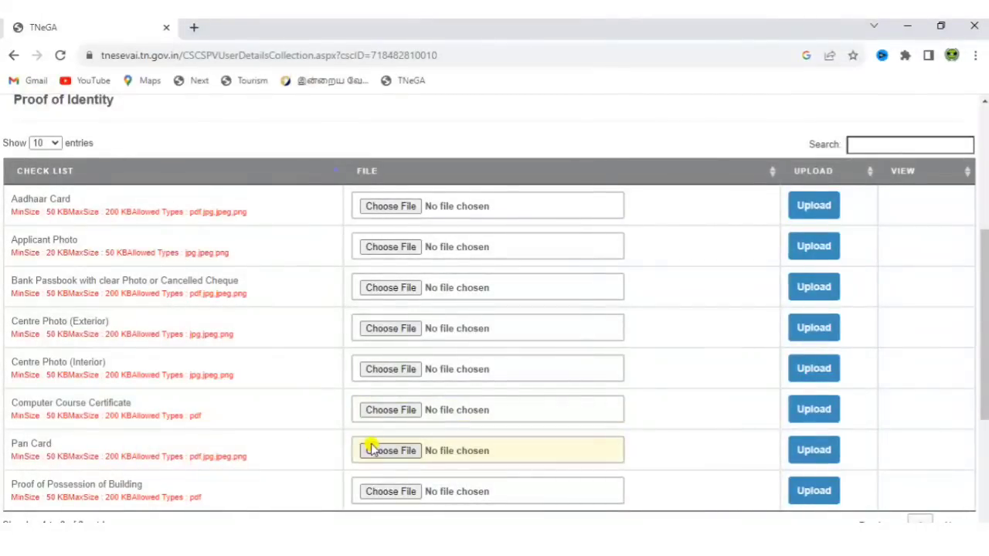
{"action": "scroll", "coordinate": [986, 312], "scroll_direction": "down", "scroll_amount": 2}
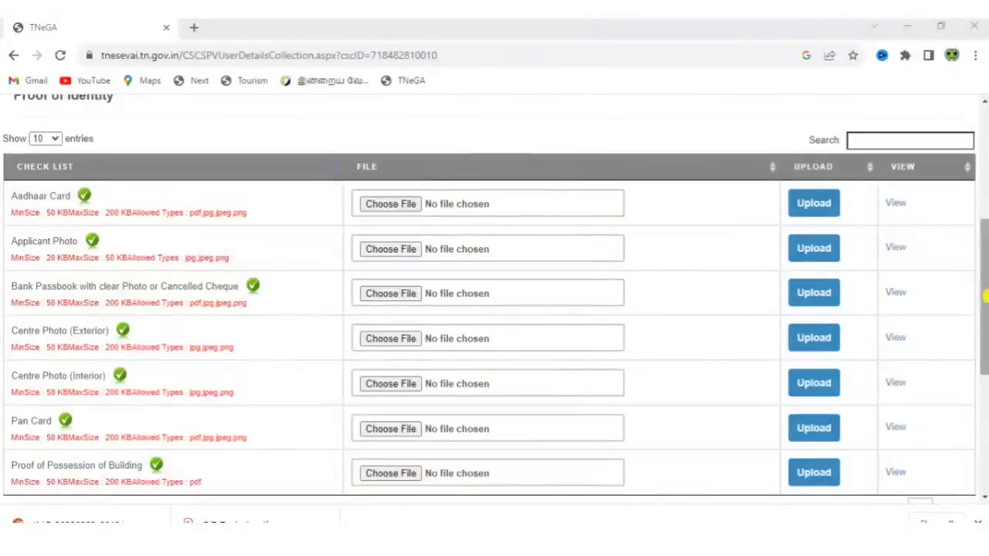
{"action": "left_click_drag", "start_coordinate": [985, 300], "coordinate": [985, 372]}
{"action": "left_click", "coordinate": [949, 384]}
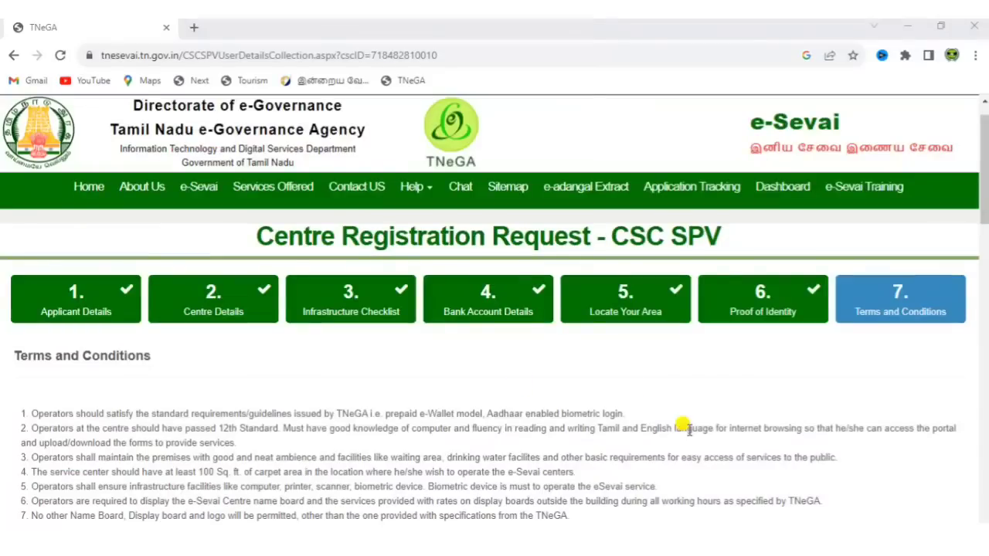
Scroll to the end of the terms and tick the Declaration checkbox
{"action": "left_click_drag", "start_coordinate": [985, 203], "coordinate": [987, 487]}
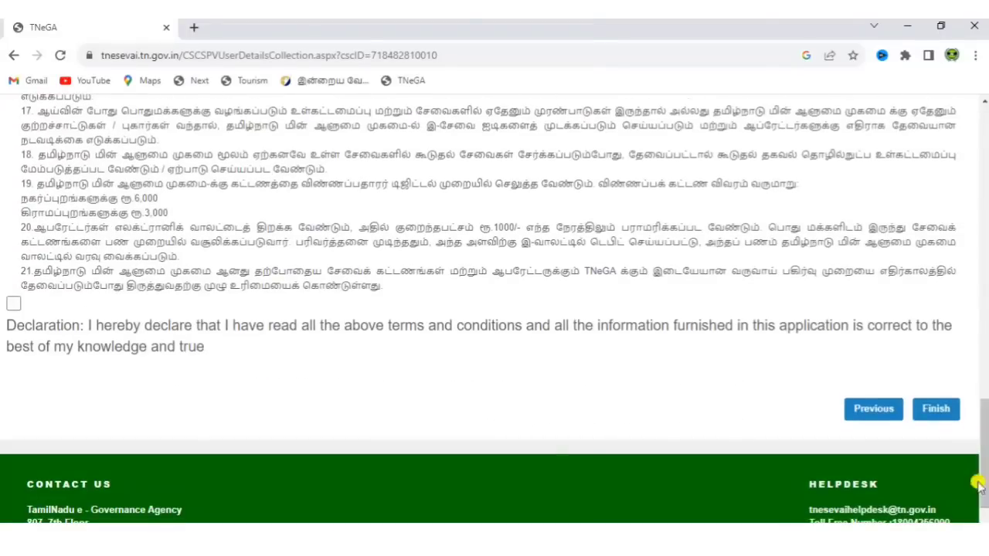
{"action": "left_click", "coordinate": [14, 304]}
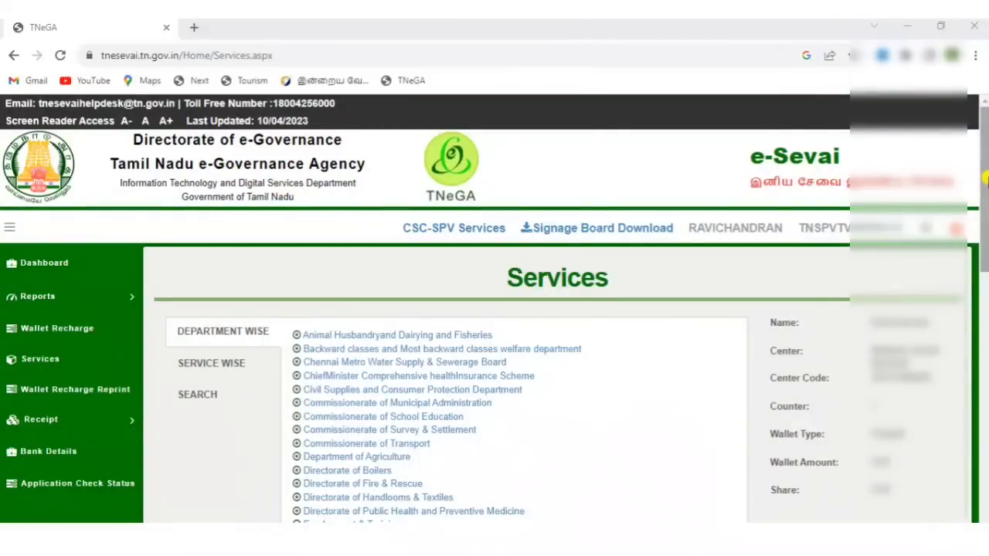
Select Revenue Department from the Department Wise services list
{"action": "left_click_drag", "start_coordinate": [986, 179], "coordinate": [979, 232]}
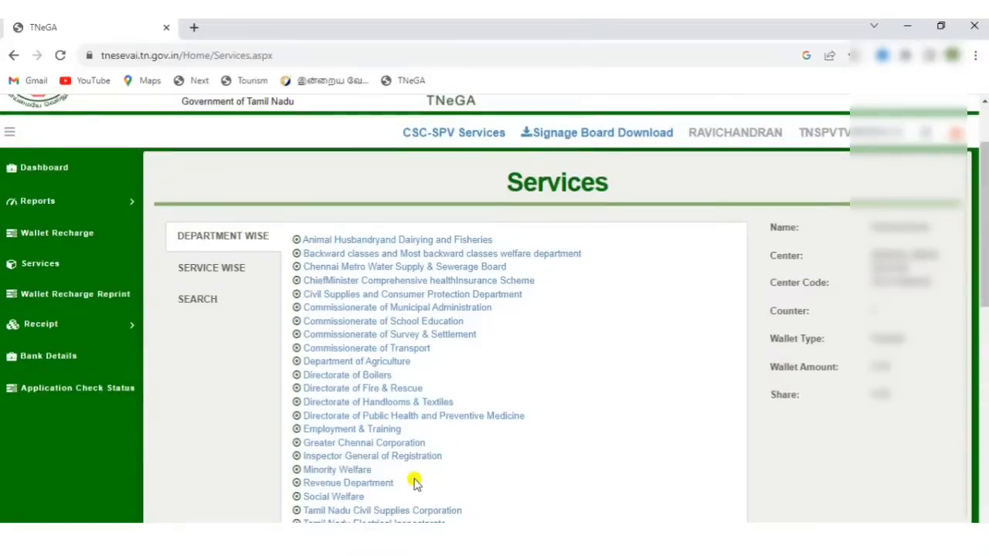
{"action": "left_click", "coordinate": [380, 485]}
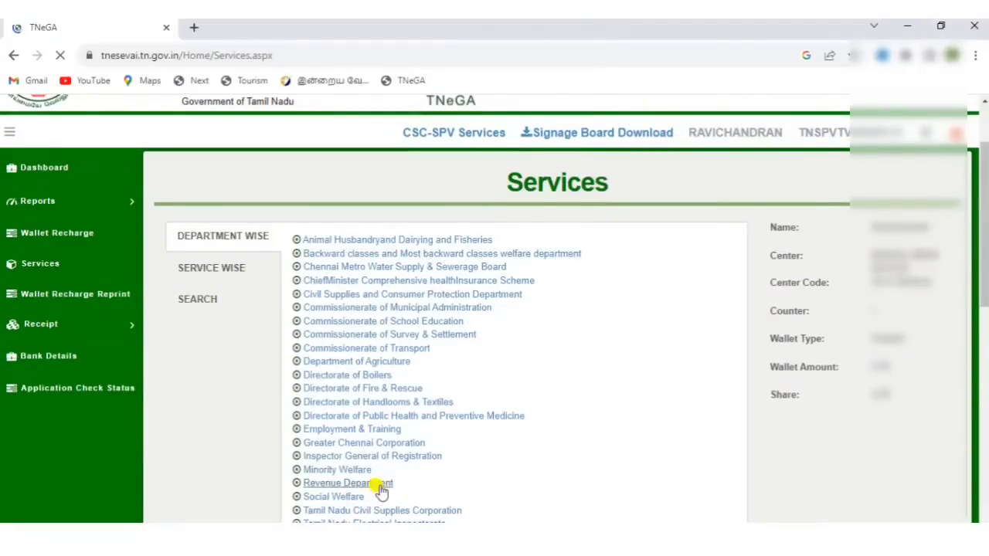